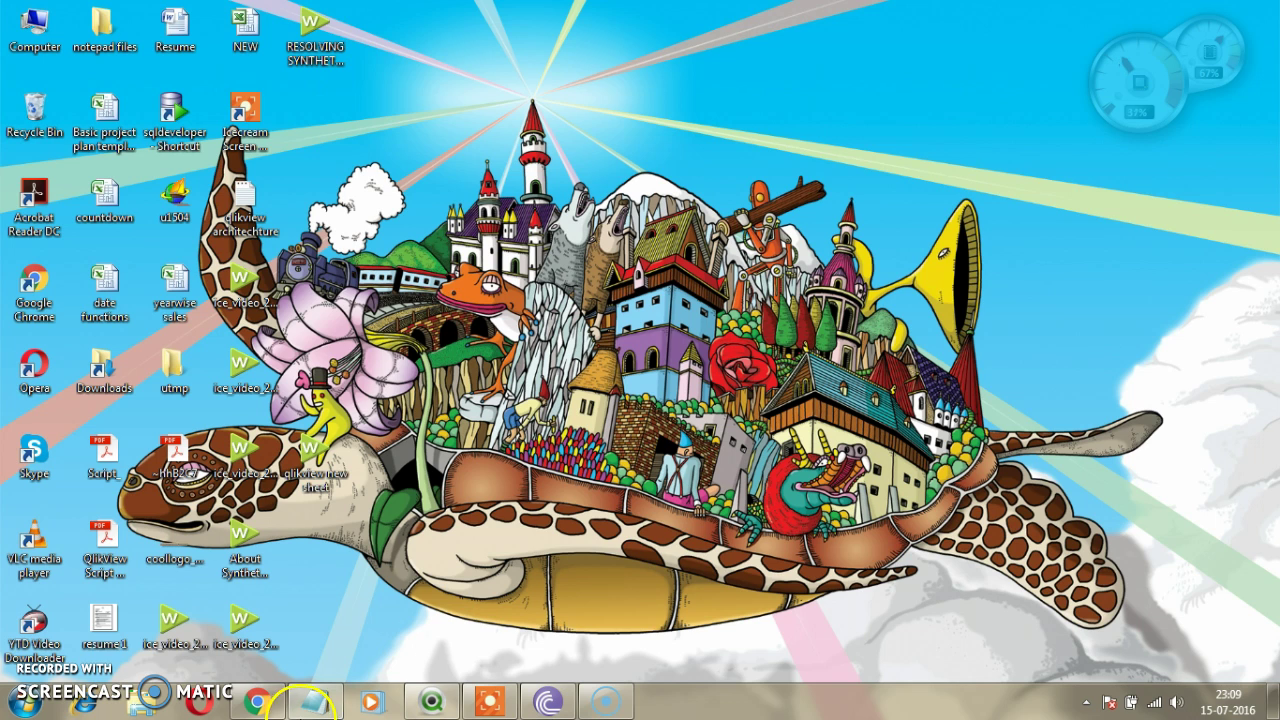
left_click(24, 706)
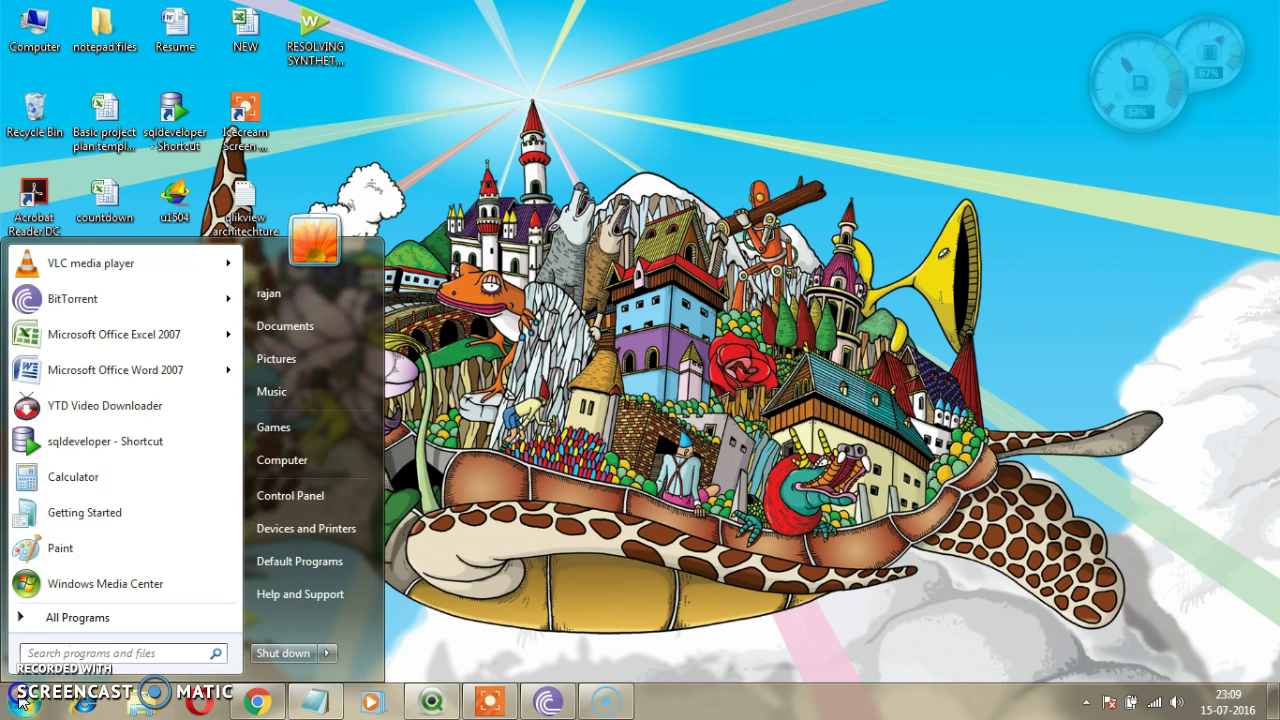
left_click(135, 650)
key("Escape")
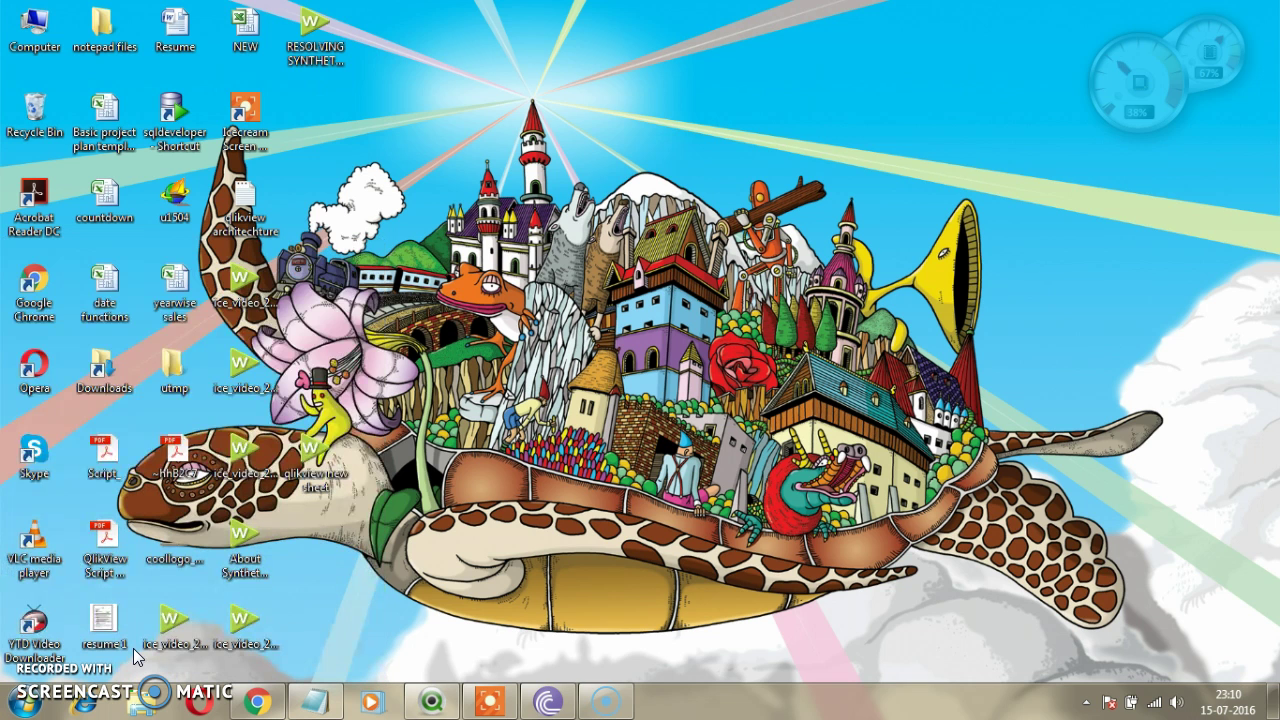
Open a Command Prompt window by running cmd.
key("super+r")
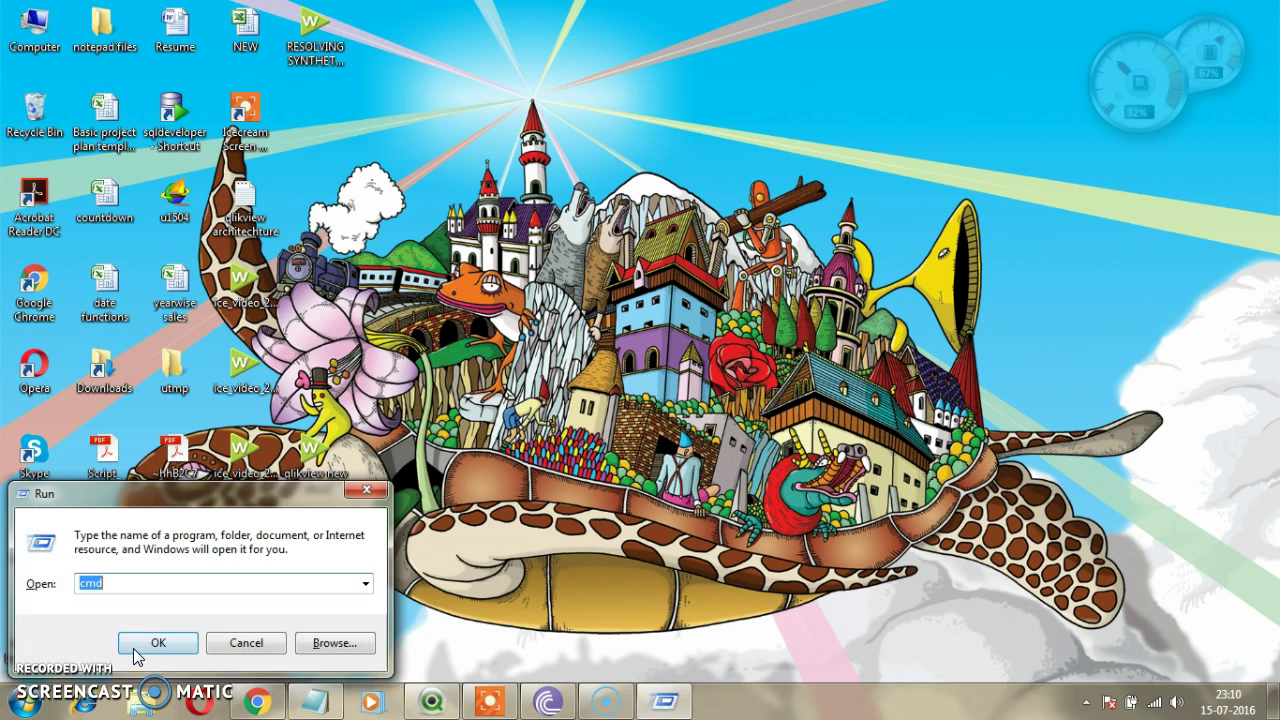
type("cmd")
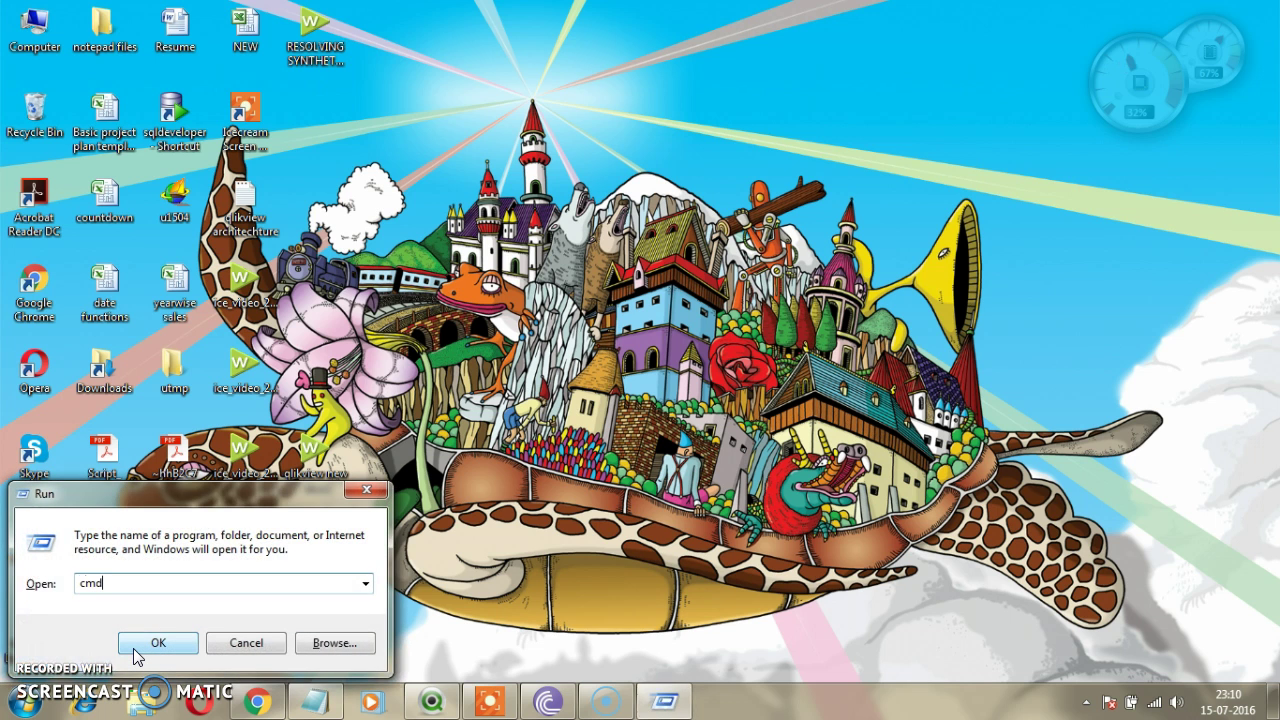
left_click(133, 648)
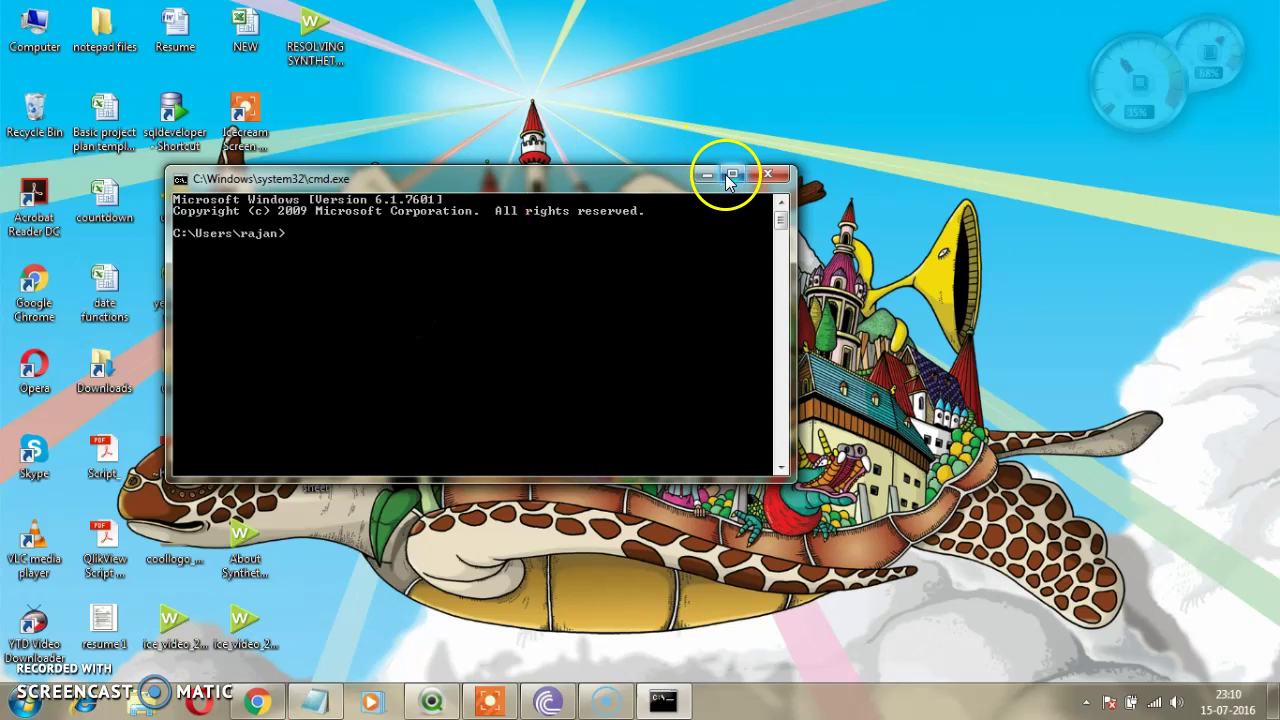
Check that SQL*Plus starts by running the sqlplus command, and close the Command Prompt window.
type("sqp")
key("BackSpace")
type("l")
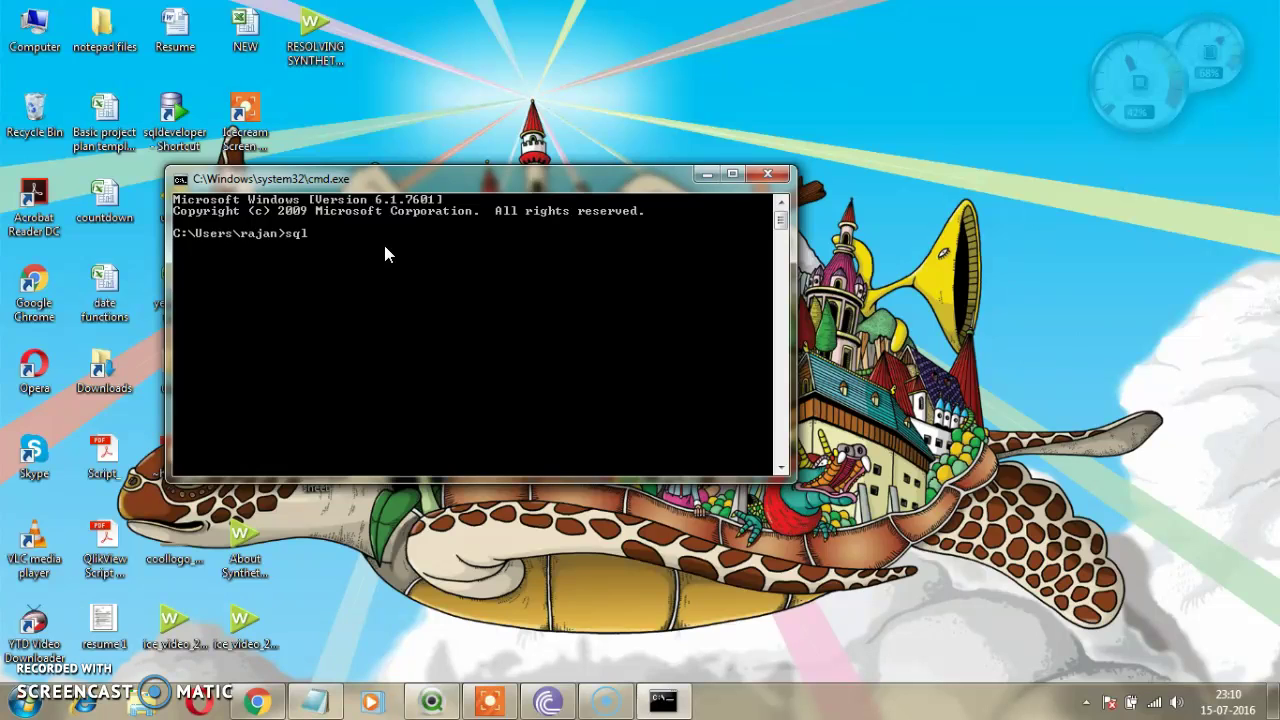
type("plus")
key("Return")
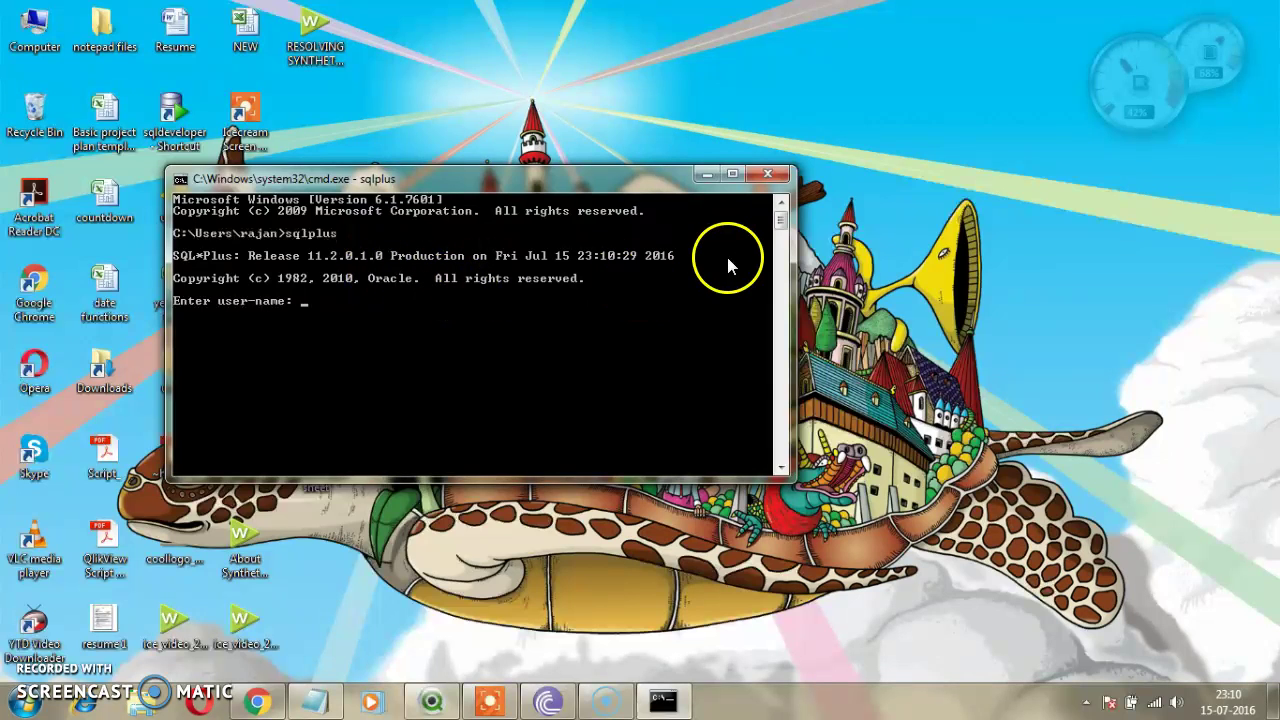
left_click(768, 175)
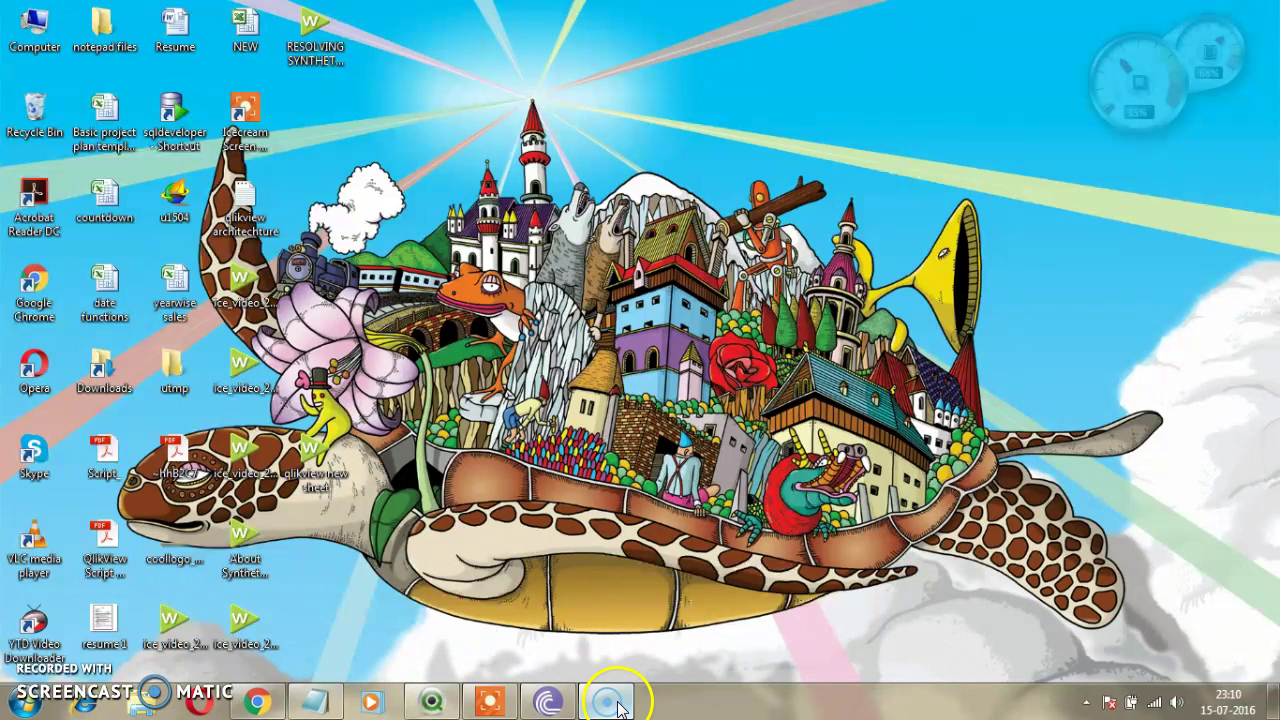
left_click(24, 706)
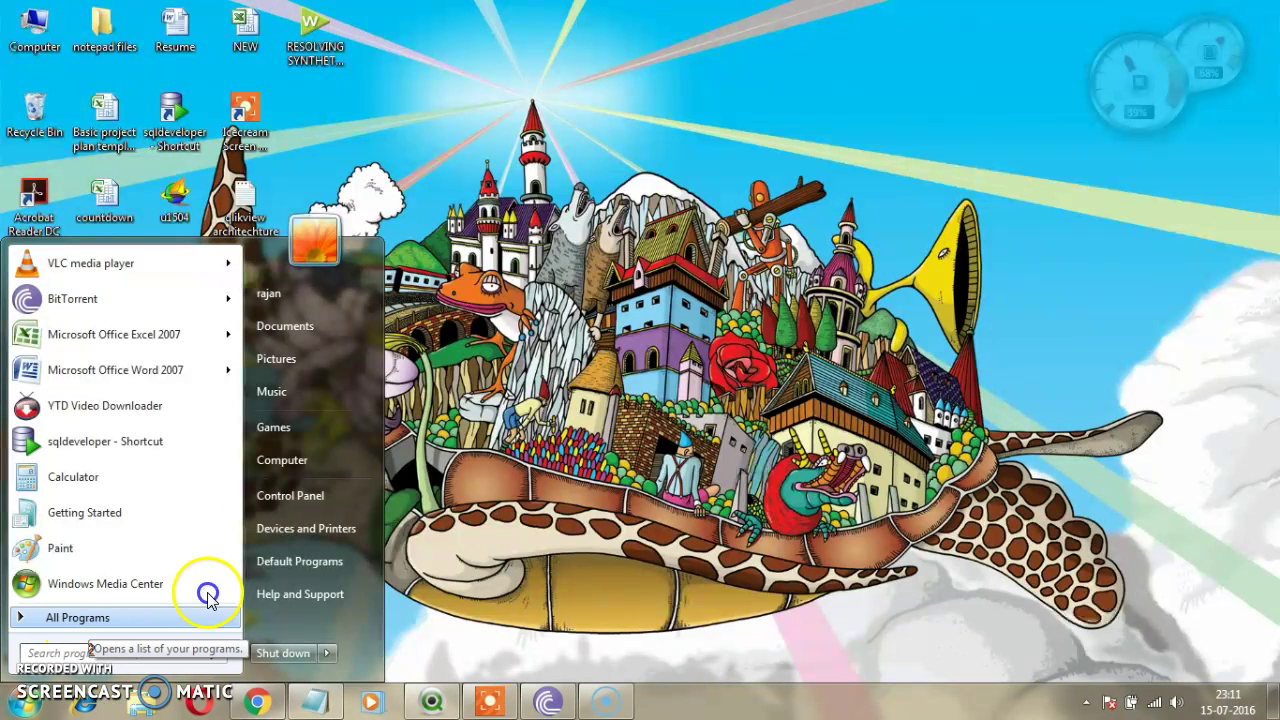
left_click(313, 493)
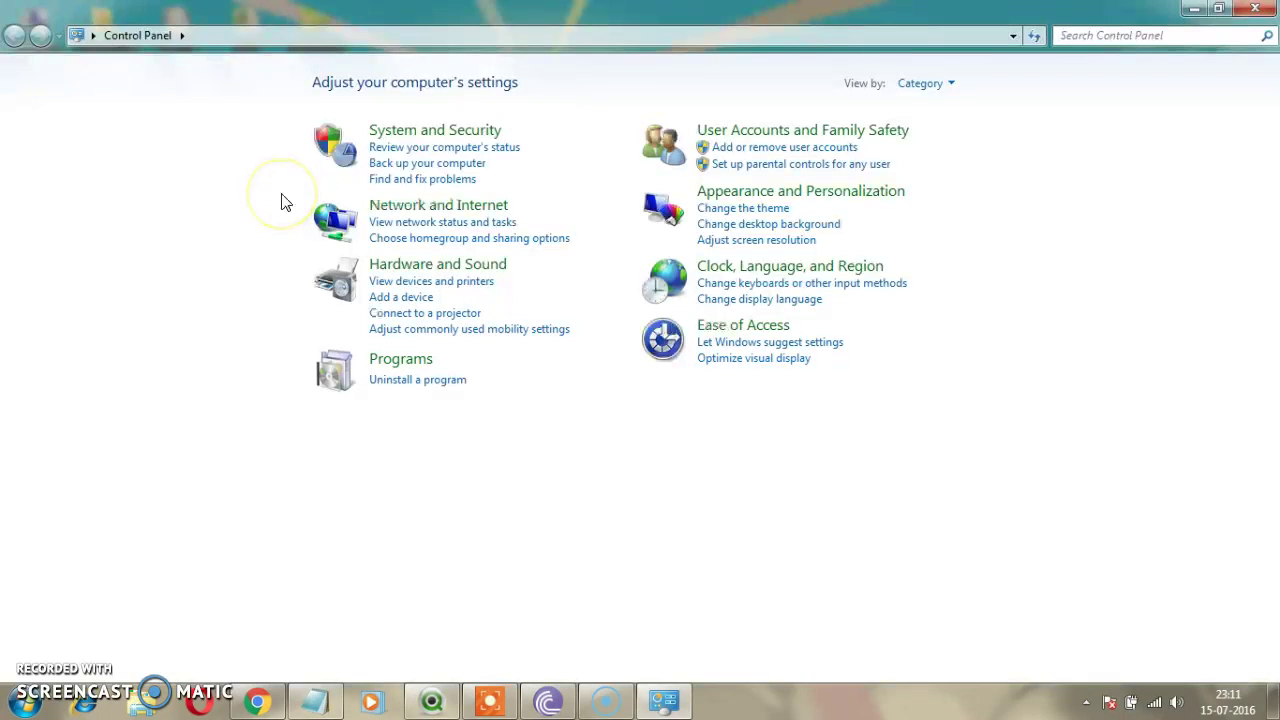
left_click(405, 133)
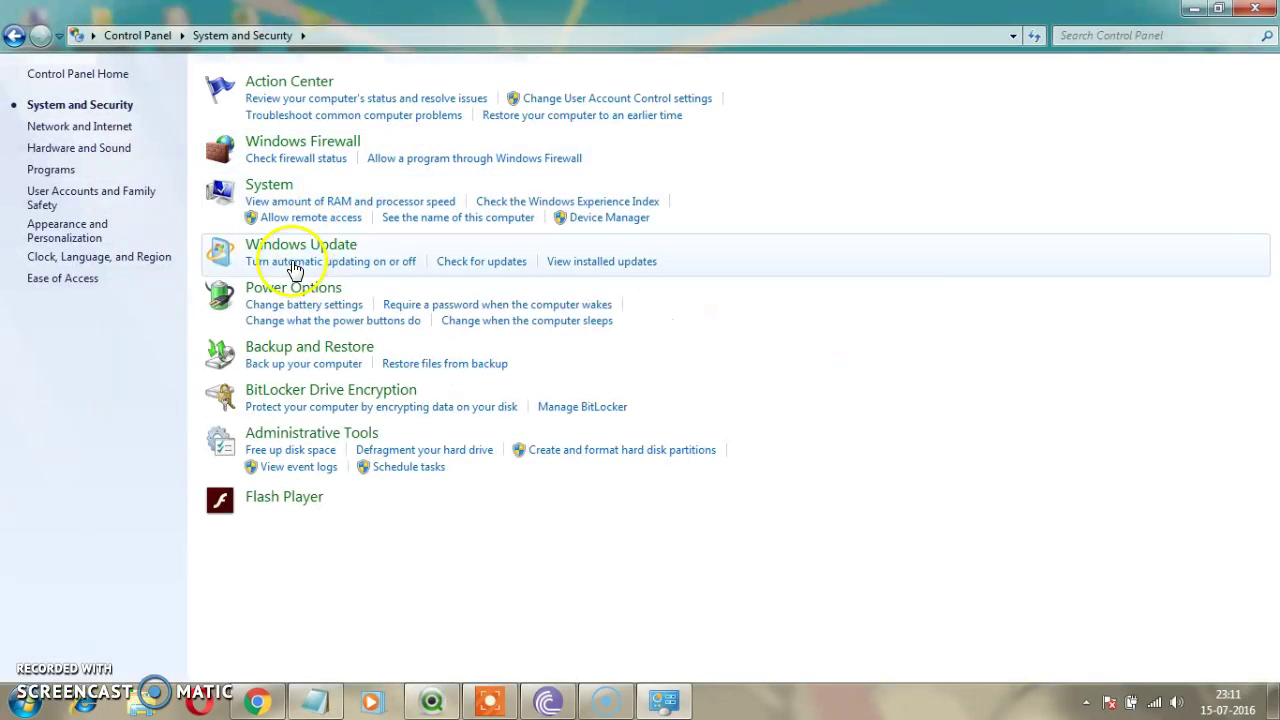
left_click(284, 435)
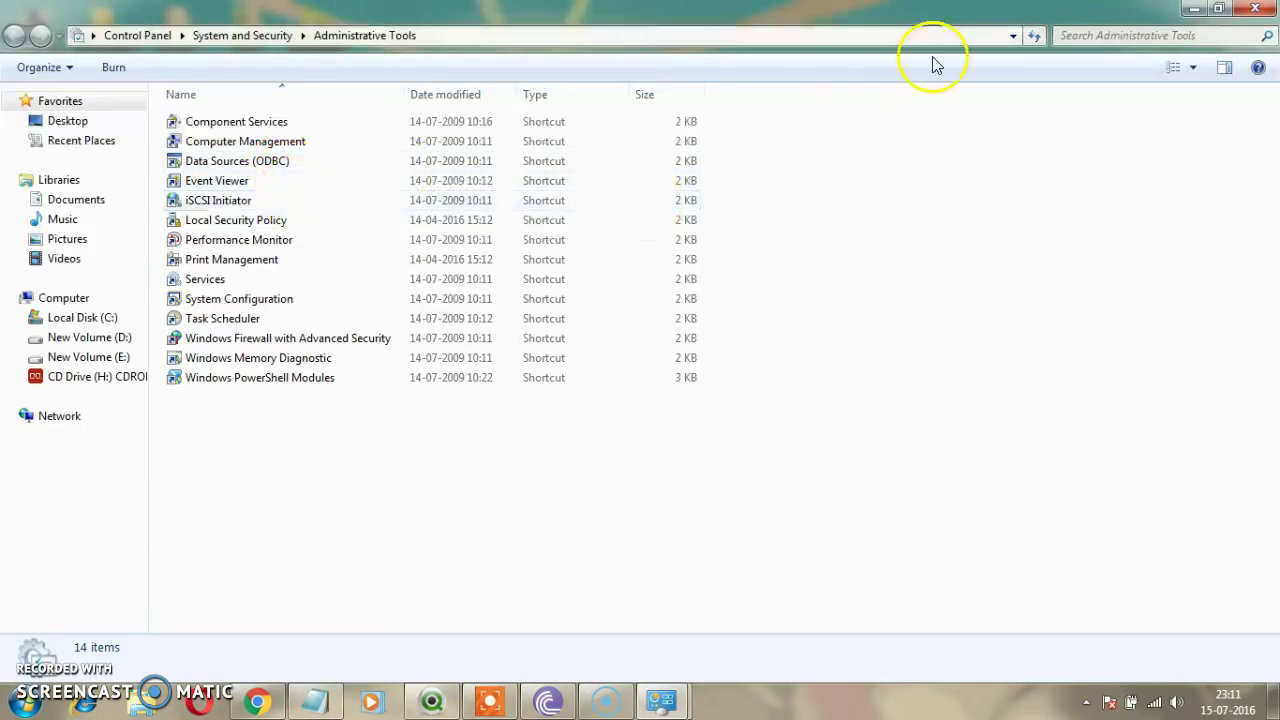
left_click(1256, 10)
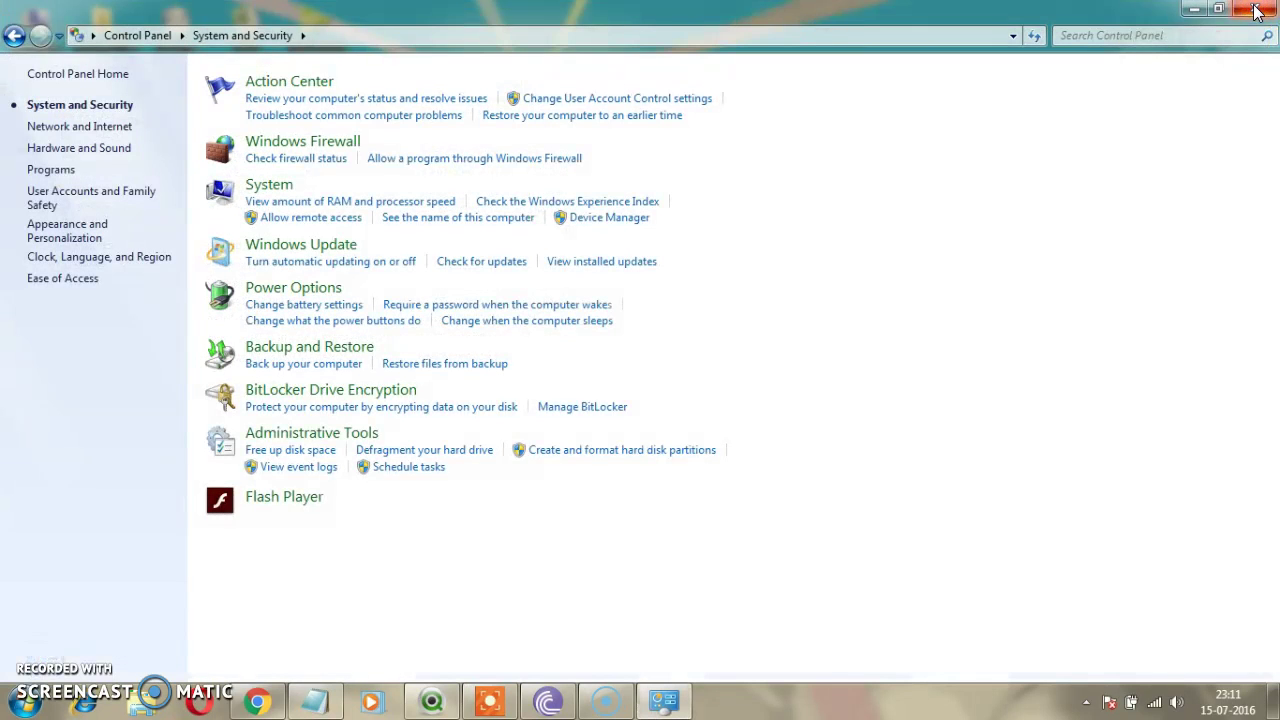
left_click(1256, 10)
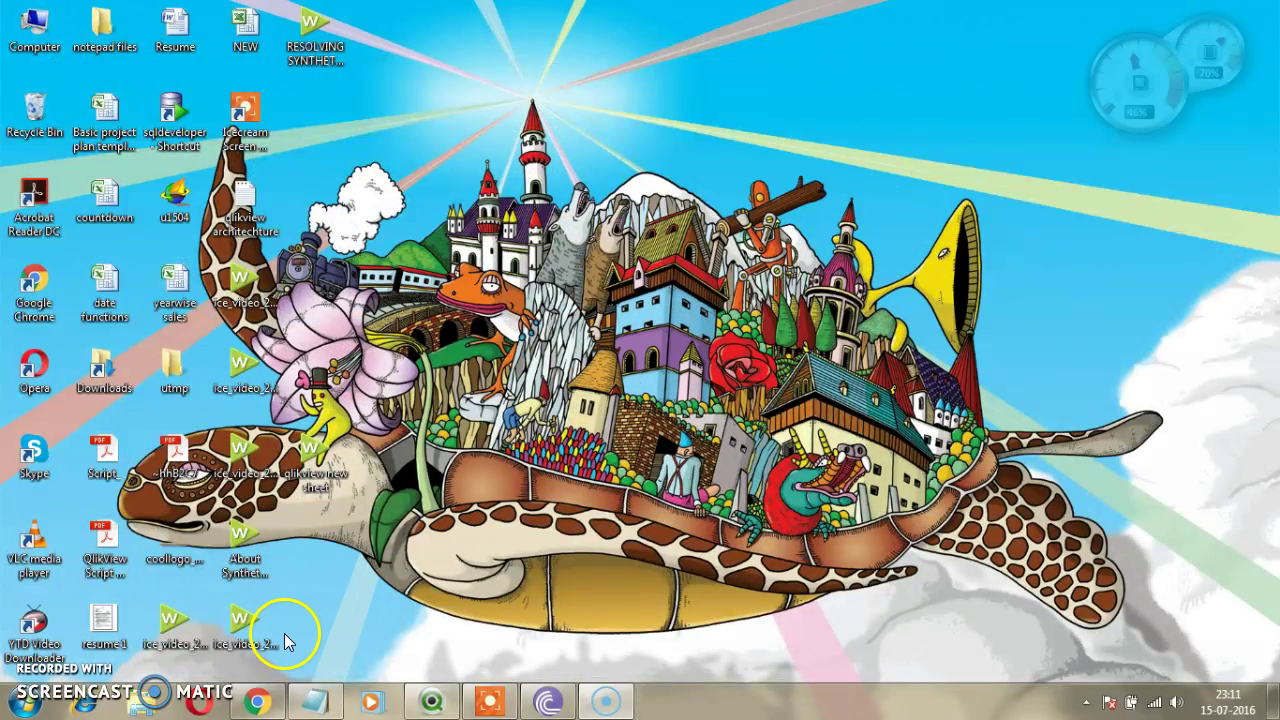
Open Data Sources (ODBC) from the Administrative Tools in the System and Security category of Control Panel.
left_click(26, 703)
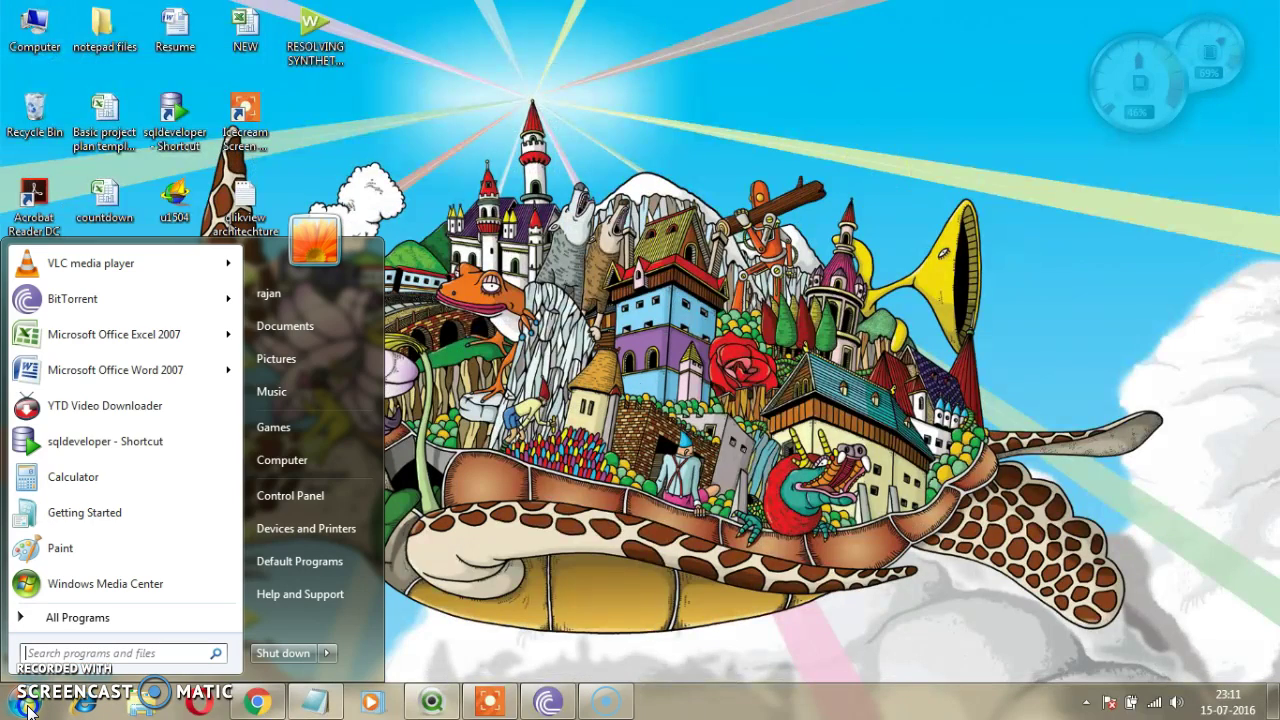
left_click(303, 488)
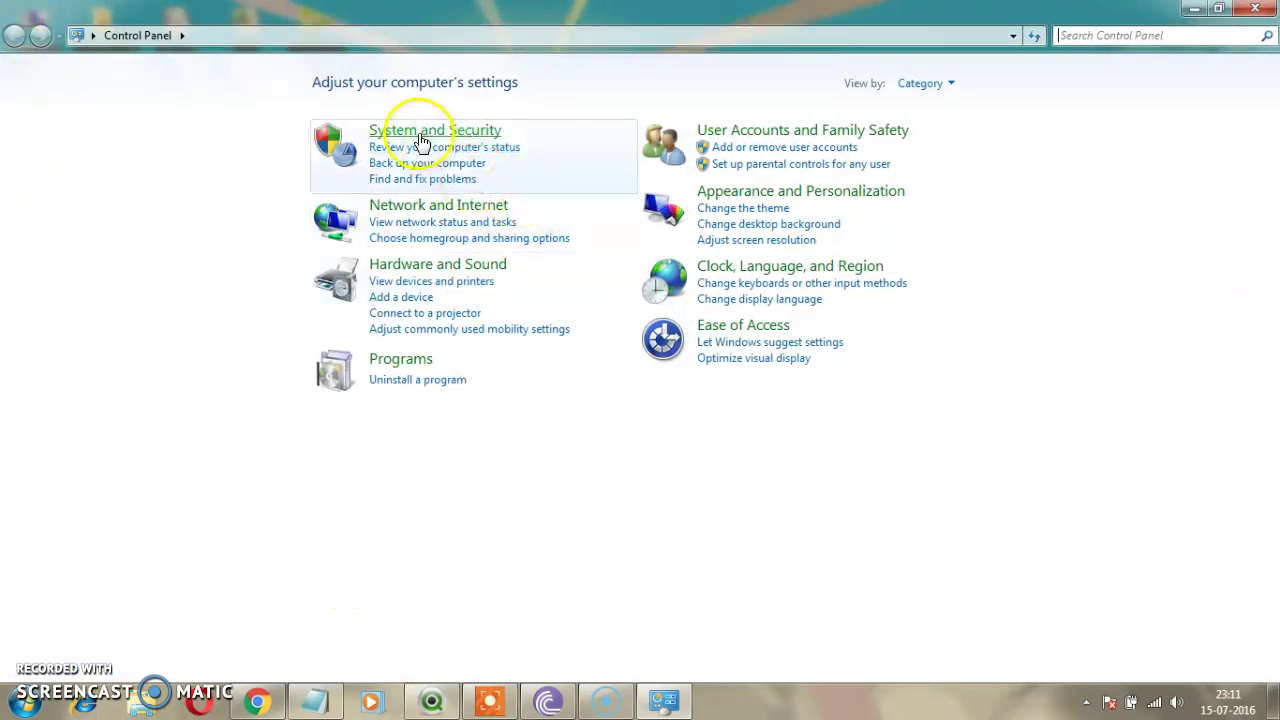
left_click(416, 131)
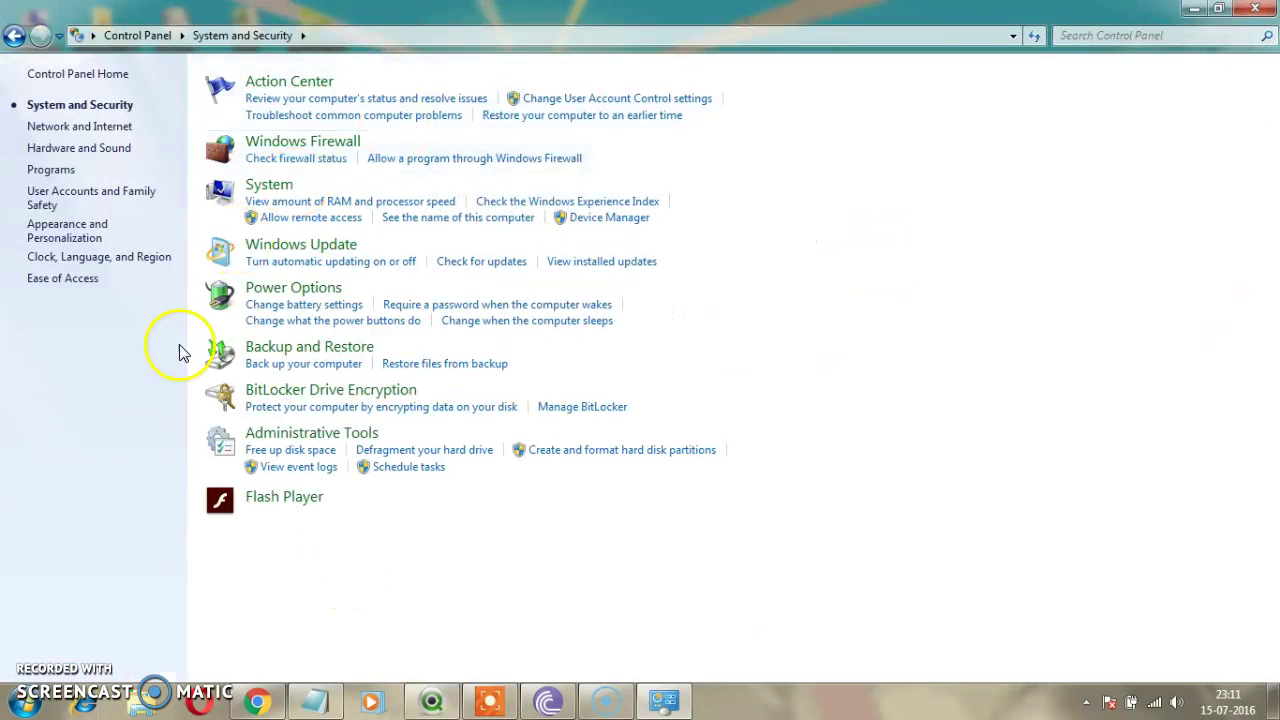
left_click(280, 435)
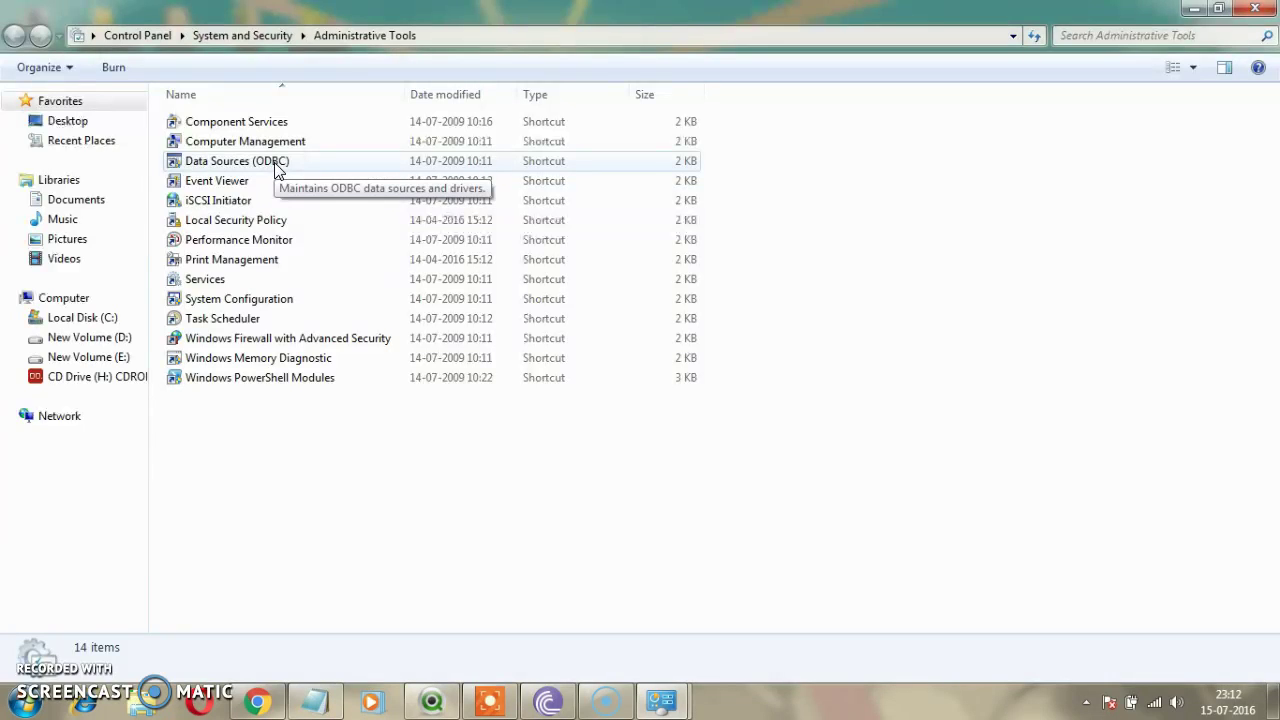
left_click(413, 422)
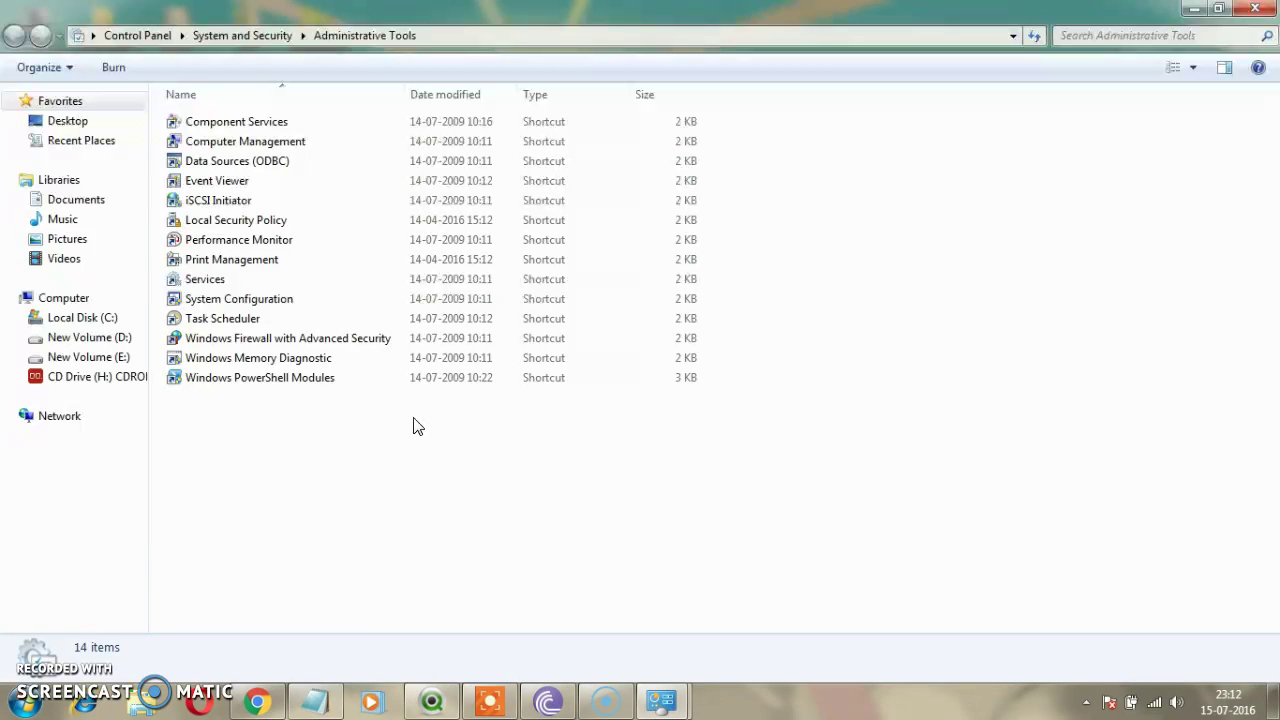
double_click(297, 164)
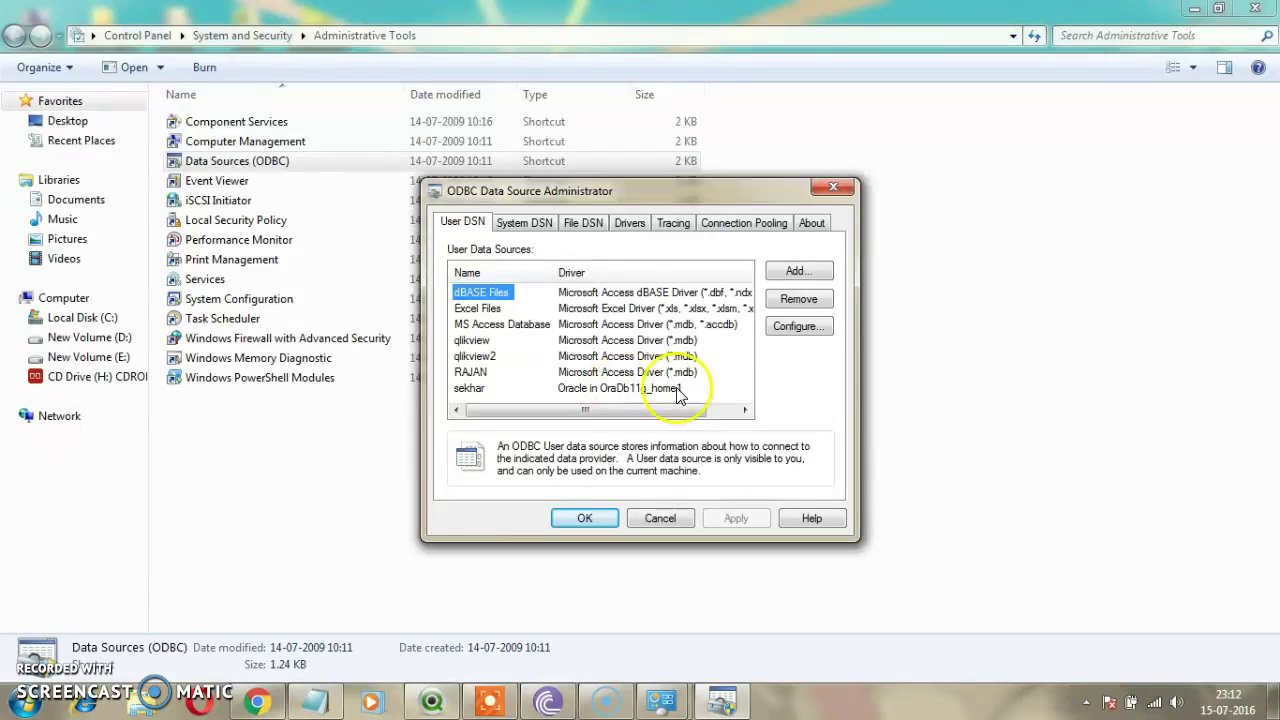
Examine the names and drivers of the existing user data sources and look at the system data sources.
left_click(746, 411)
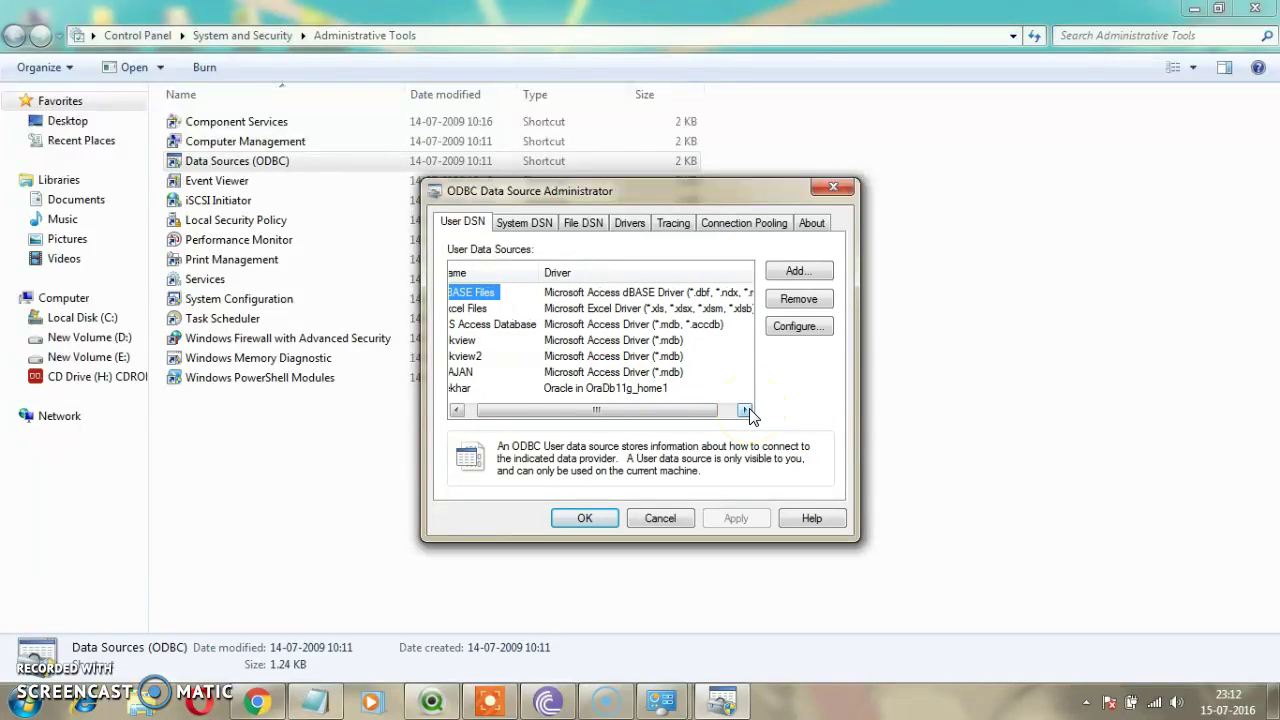
left_click(457, 411)
left_click(457, 411)
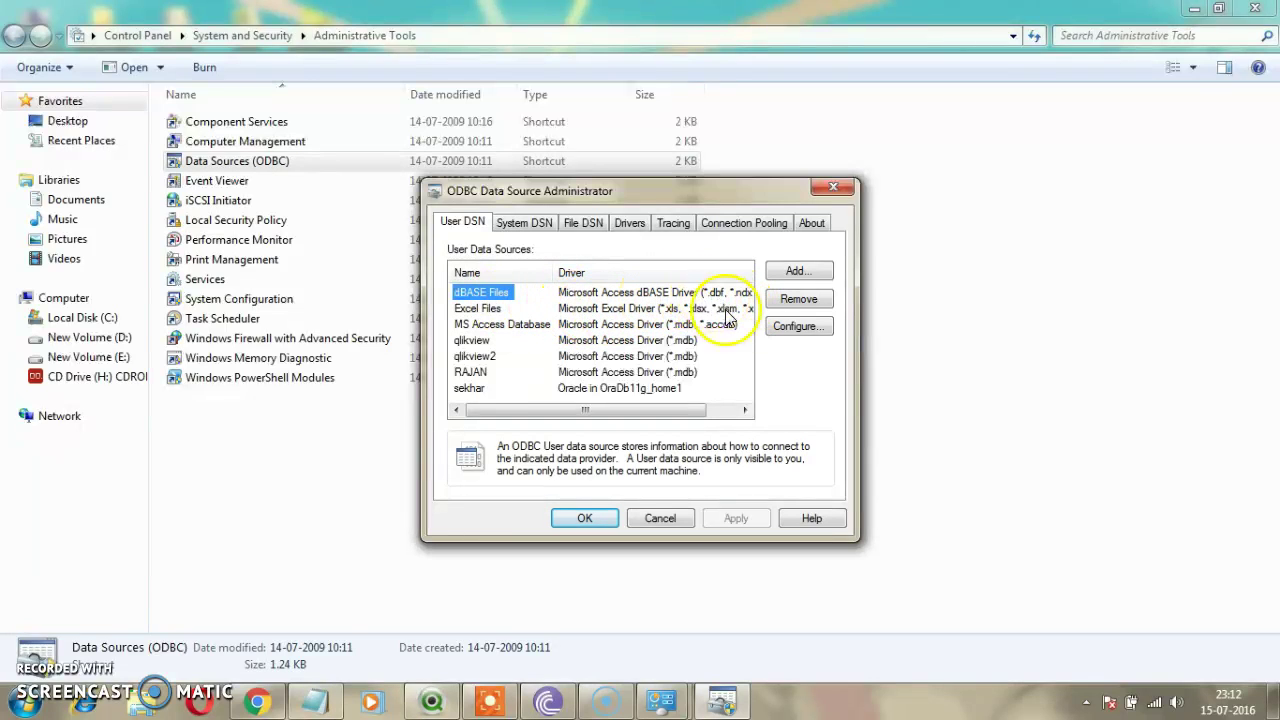
left_click(745, 410)
left_click(745, 410)
left_click(745, 410)
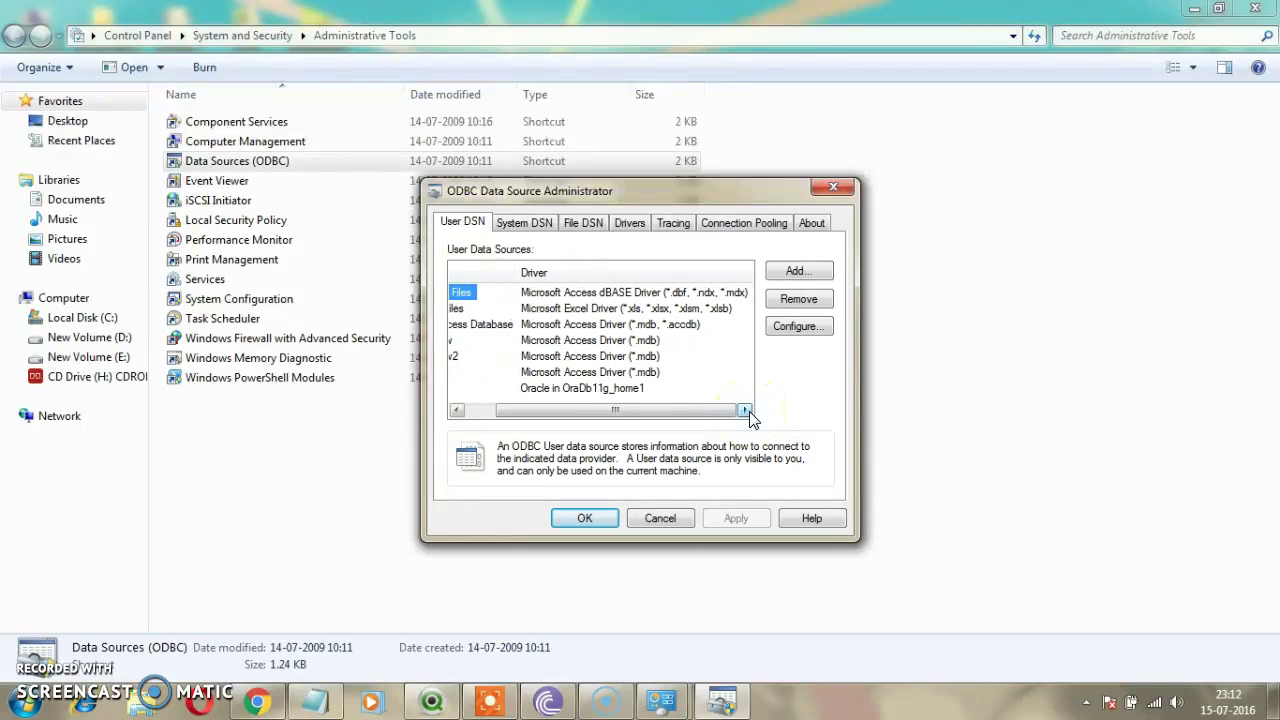
left_click(525, 222)
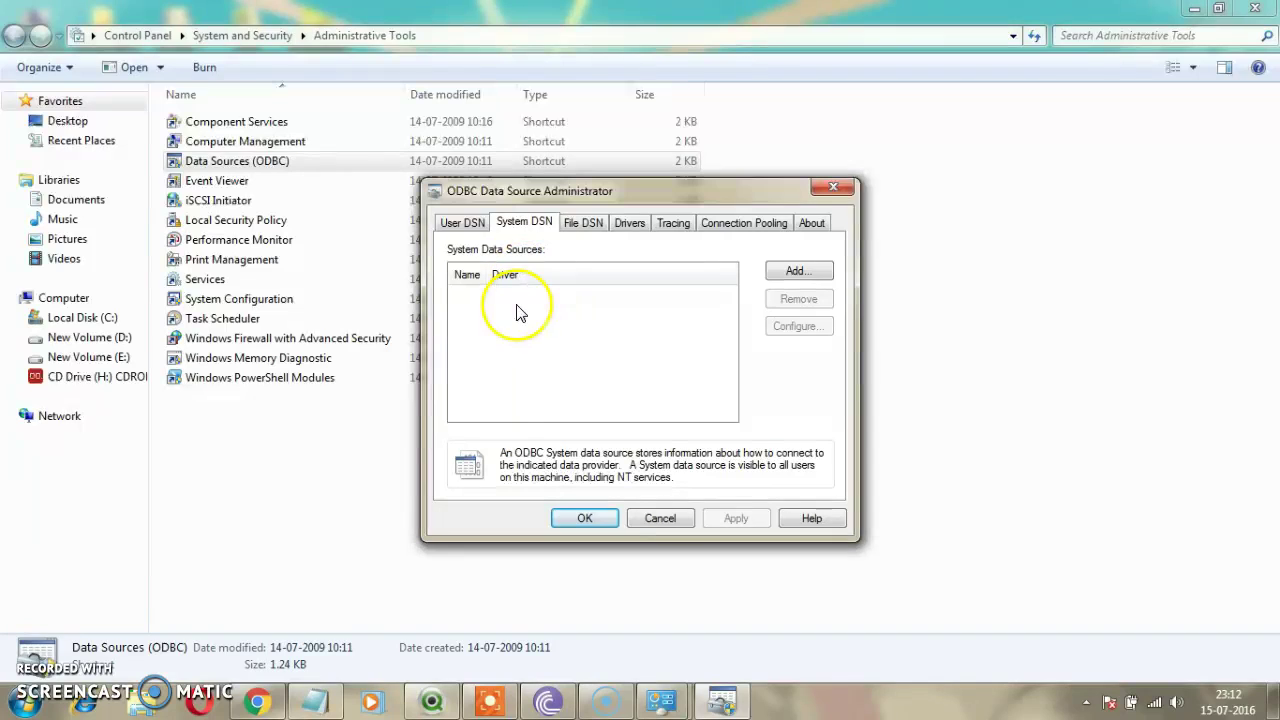
left_click(463, 225)
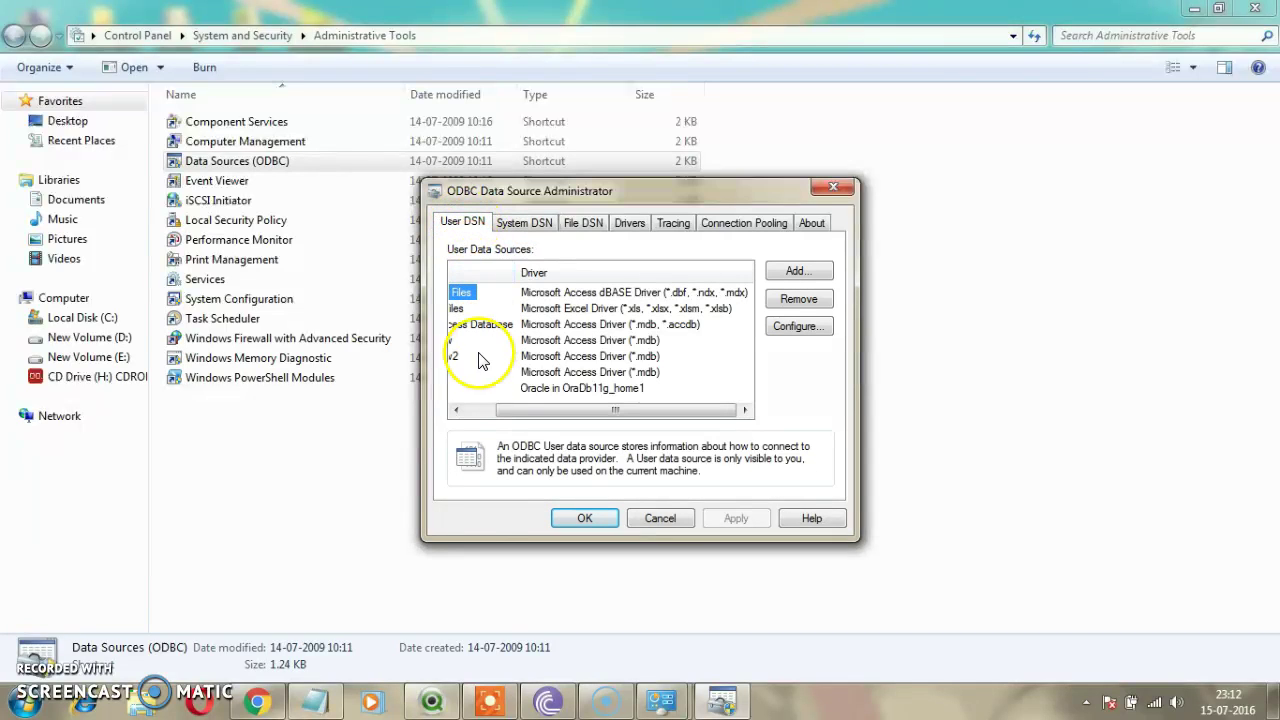
left_click(457, 410)
left_click(457, 410)
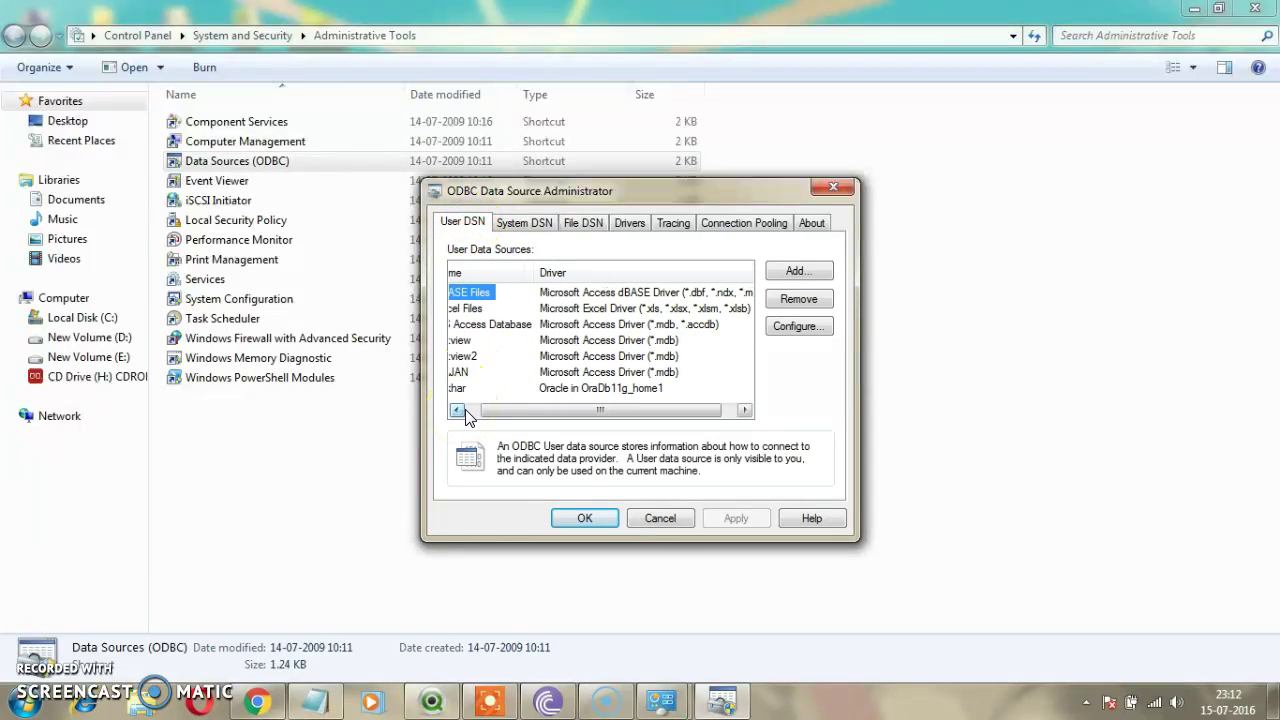
left_click(460, 410)
left_click(503, 296)
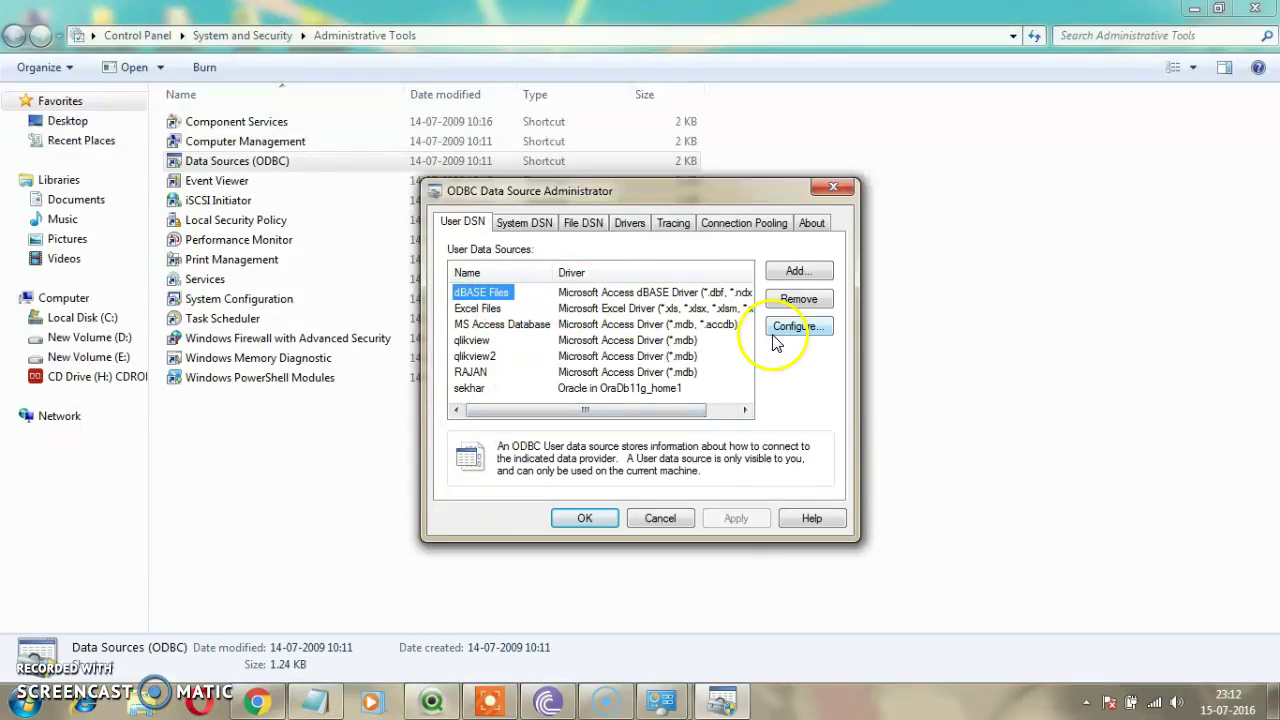
Add a new user data source that uses the Oracle in OraDb11g_home1 driver.
left_click(797, 272)
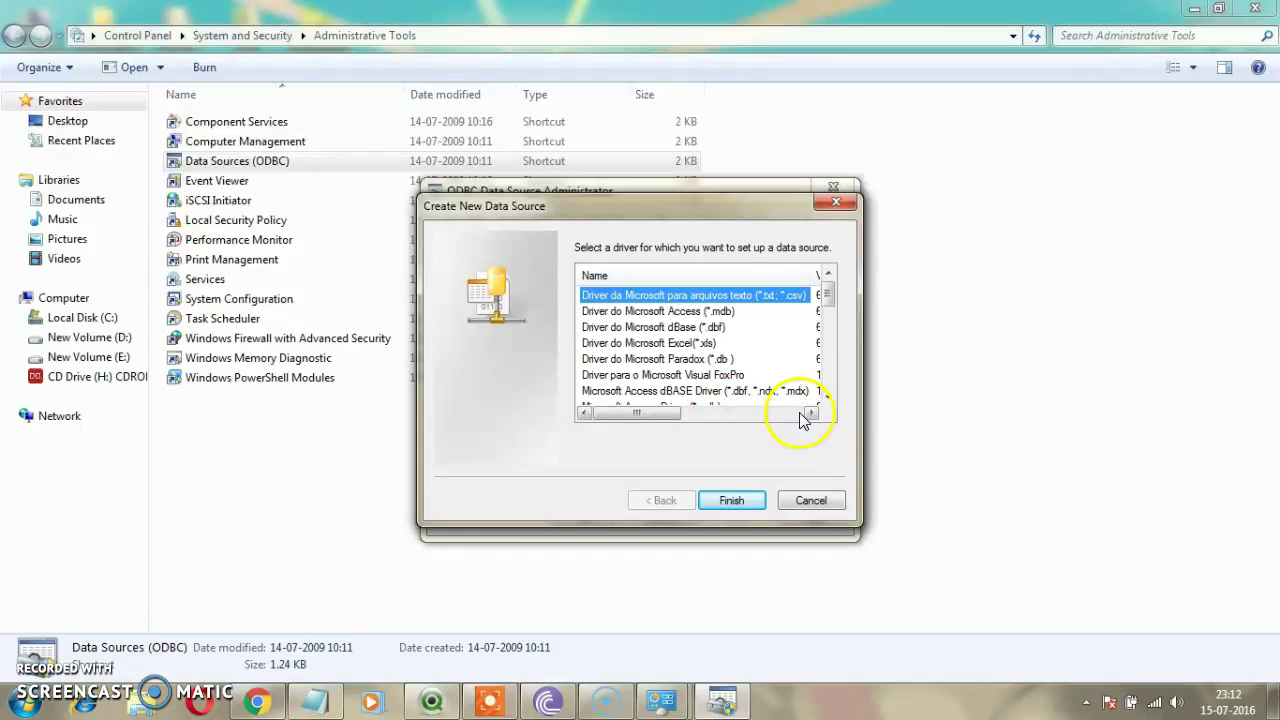
left_click(812, 413)
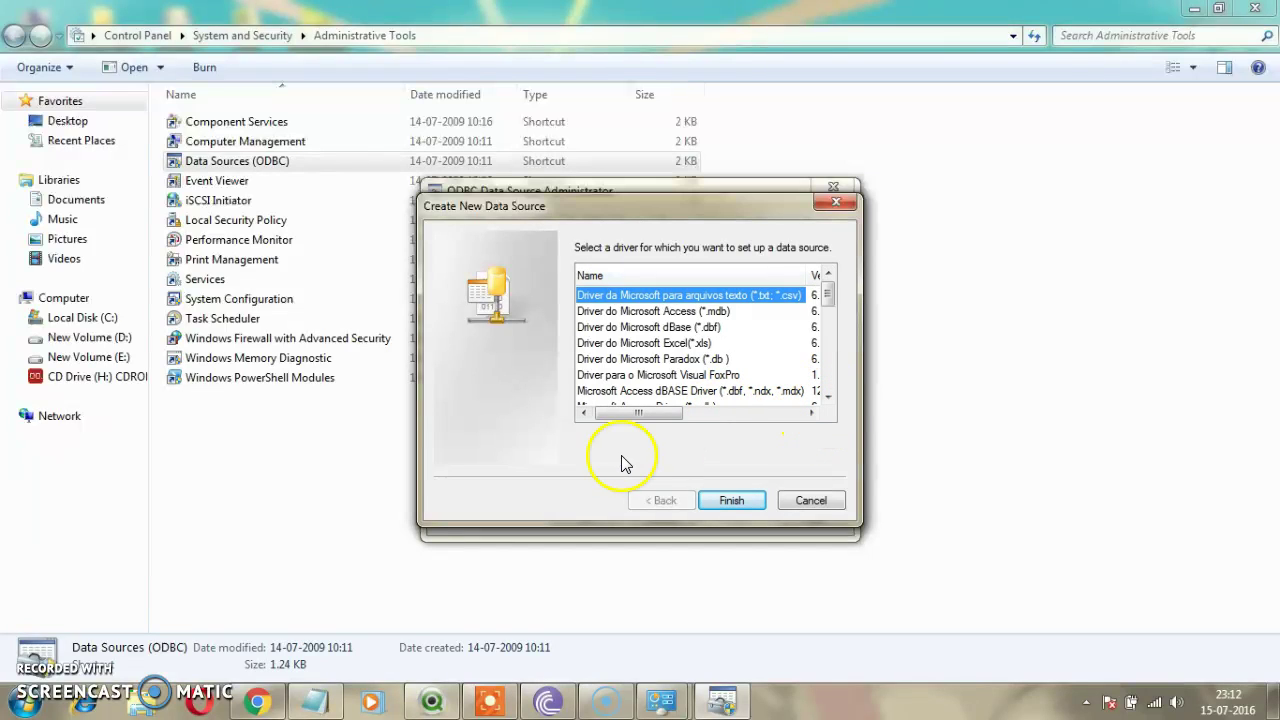
left_click(585, 413)
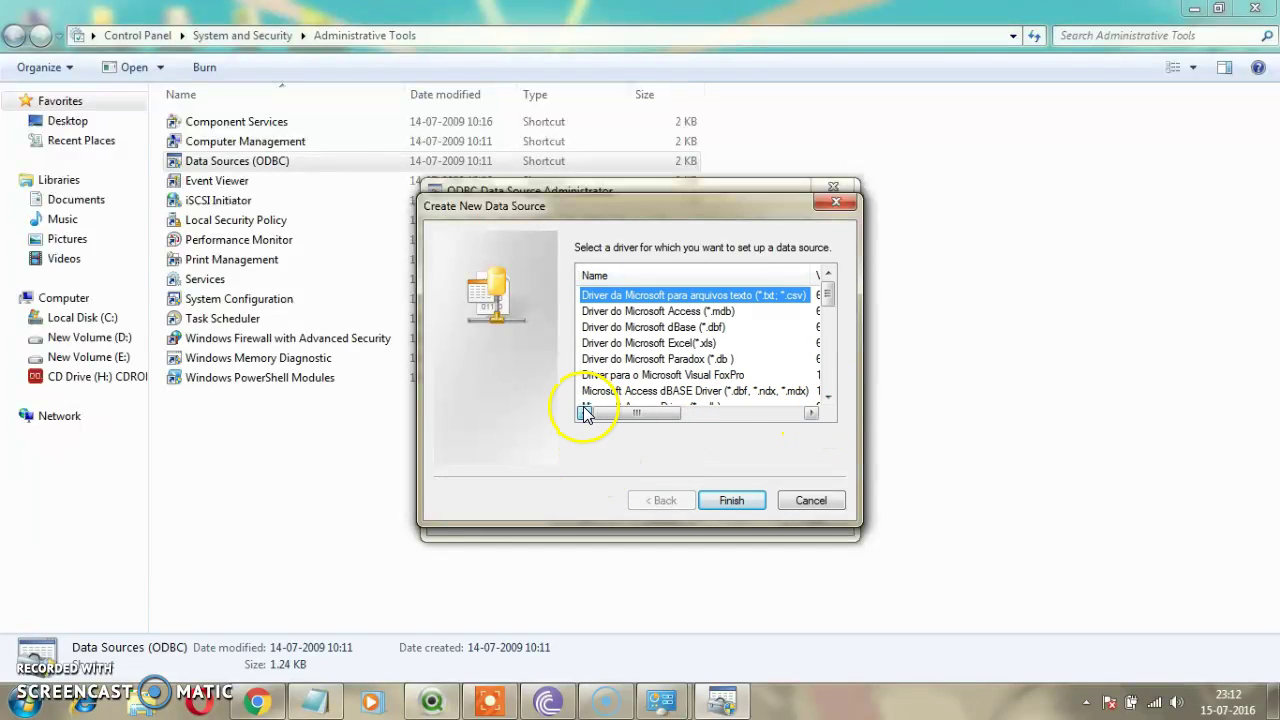
left_click(829, 396)
left_click(829, 396)
left_click(829, 396)
left_click(829, 396)
left_click(829, 396)
left_click(829, 396)
left_click(829, 396)
left_click(829, 396)
left_click(829, 396)
left_click(829, 396)
left_click(826, 396)
left_click(826, 396)
left_click(826, 396)
left_click(826, 396)
left_click(826, 396)
left_click(826, 396)
left_click(826, 396)
left_click(826, 396)
left_click(826, 396)
left_click(826, 396)
left_click(826, 396)
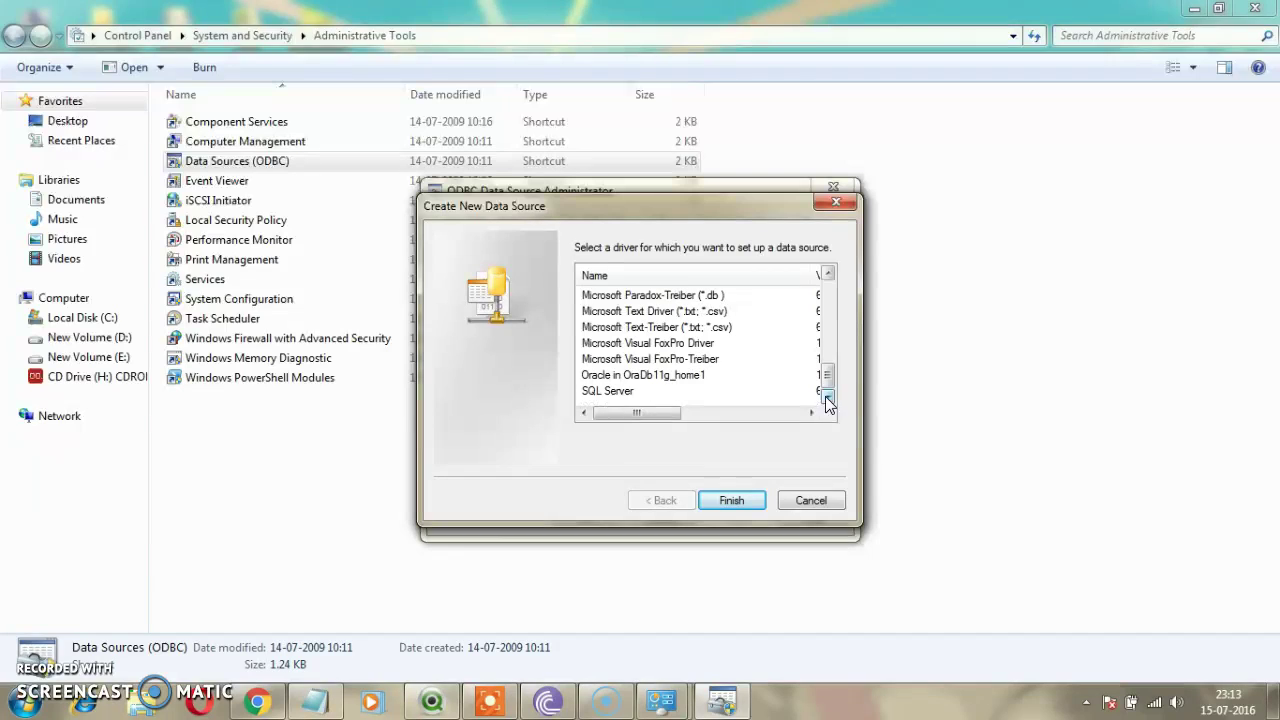
left_click(612, 376)
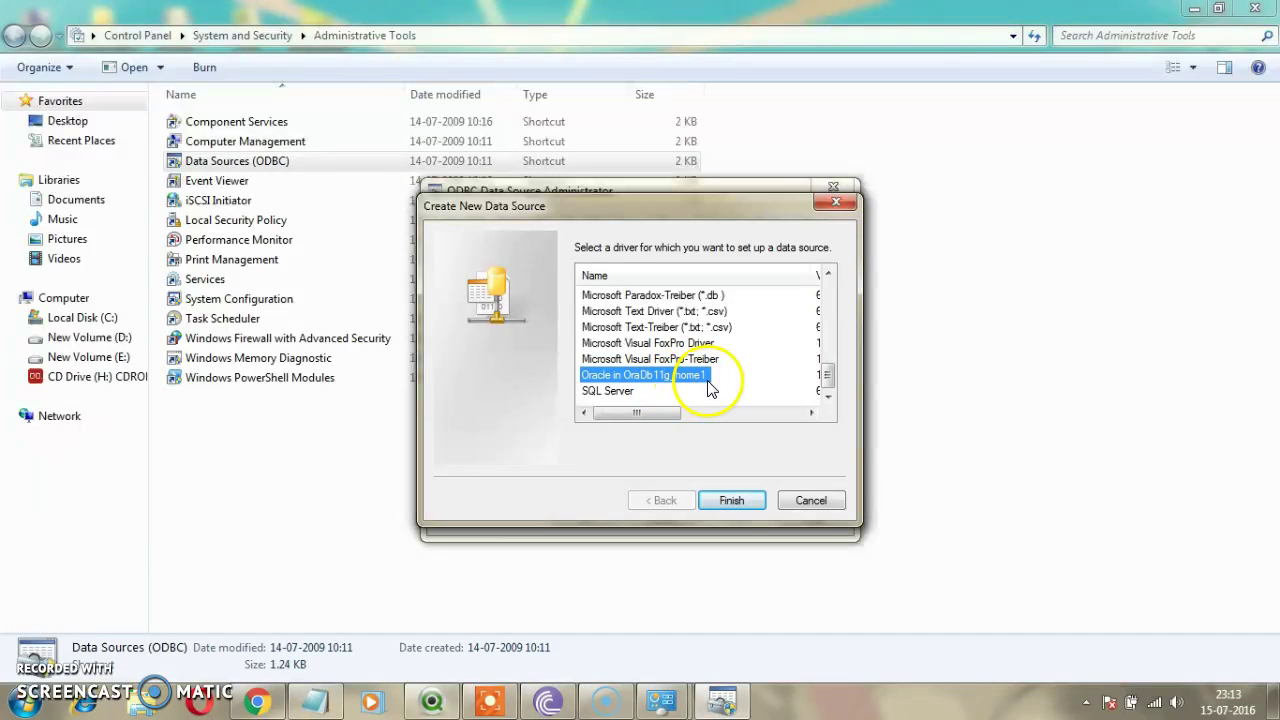
left_click(731, 503)
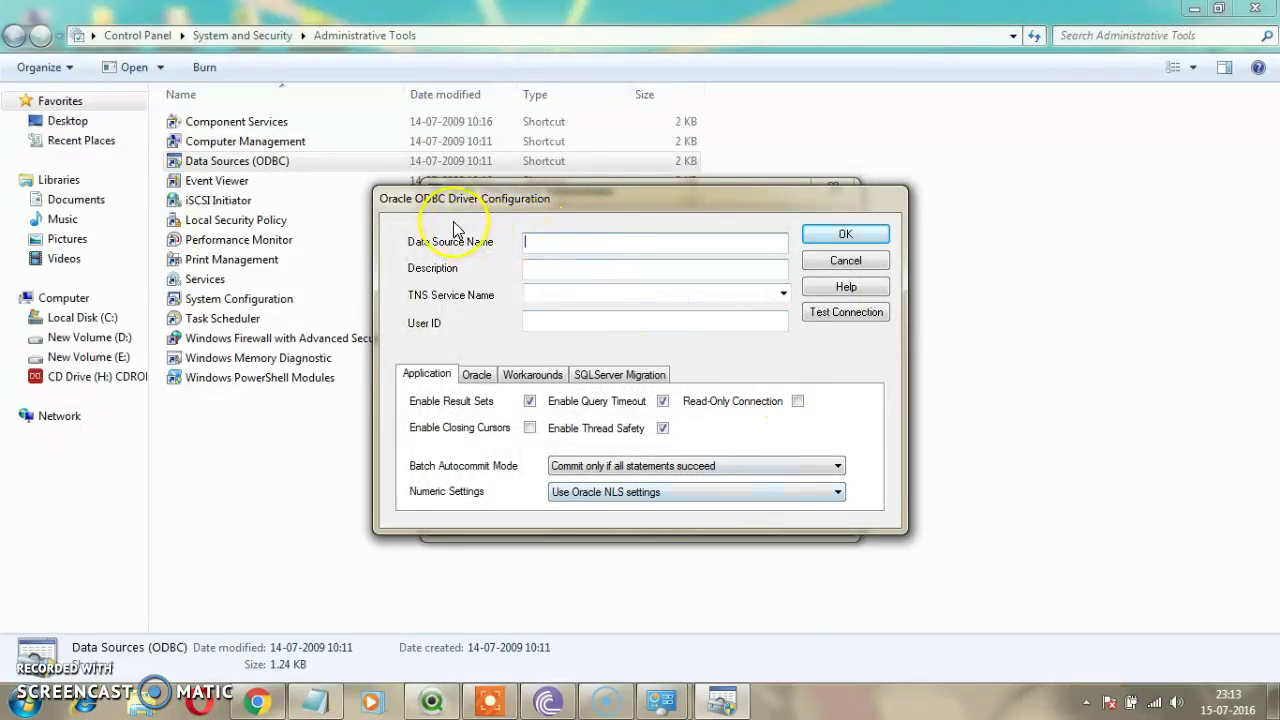
Fill in the new data source's name and the description "my name", and test its connection to orcl as scott with the account password.
left_click(581, 239)
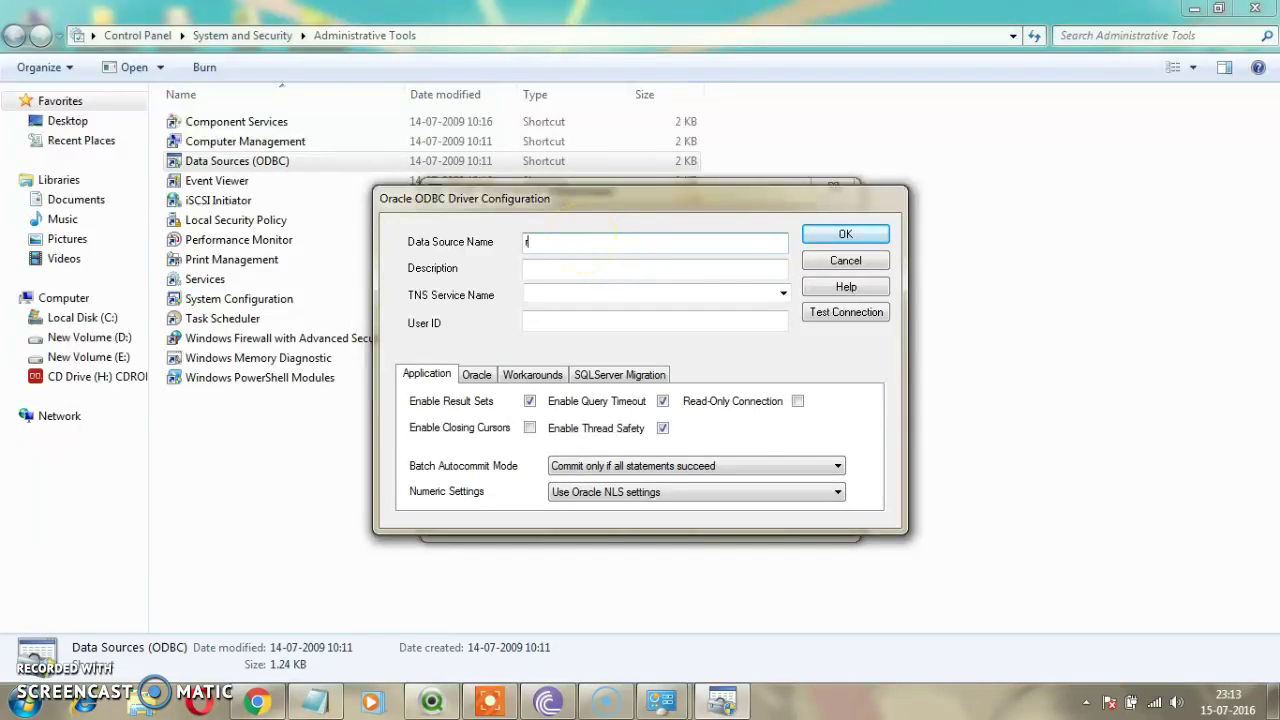
left_click(566, 267)
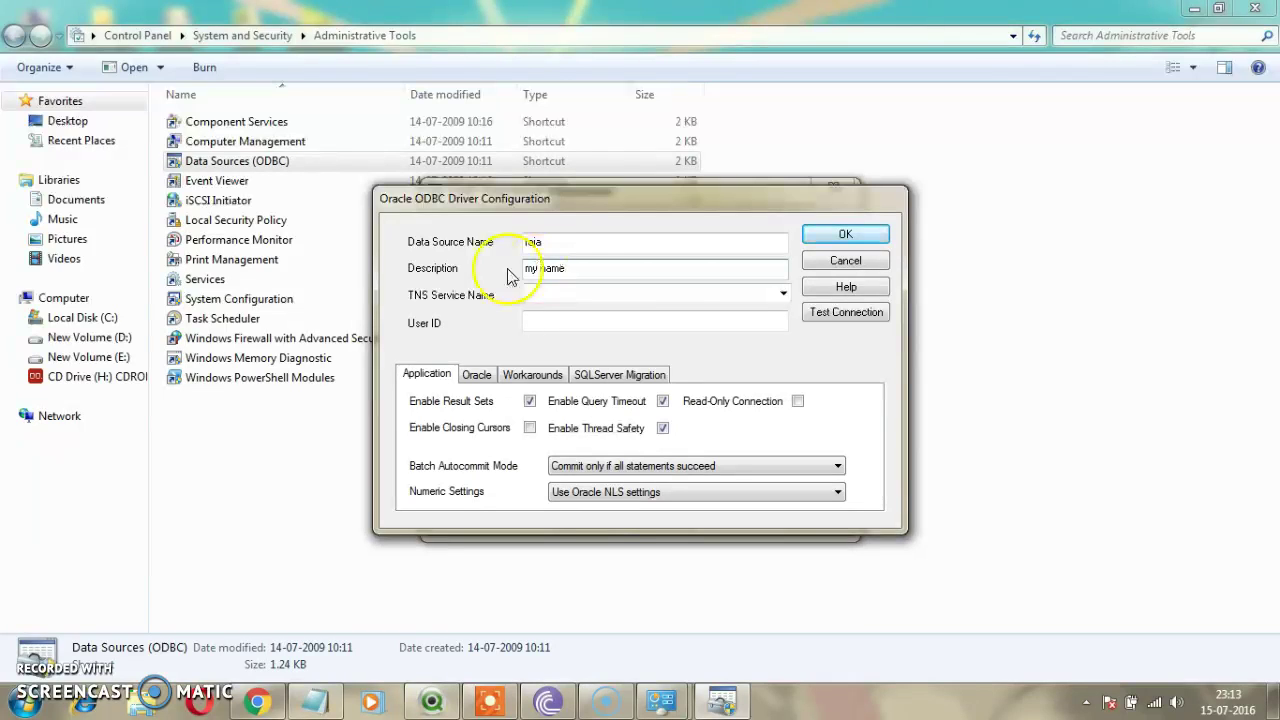
left_click(835, 312)
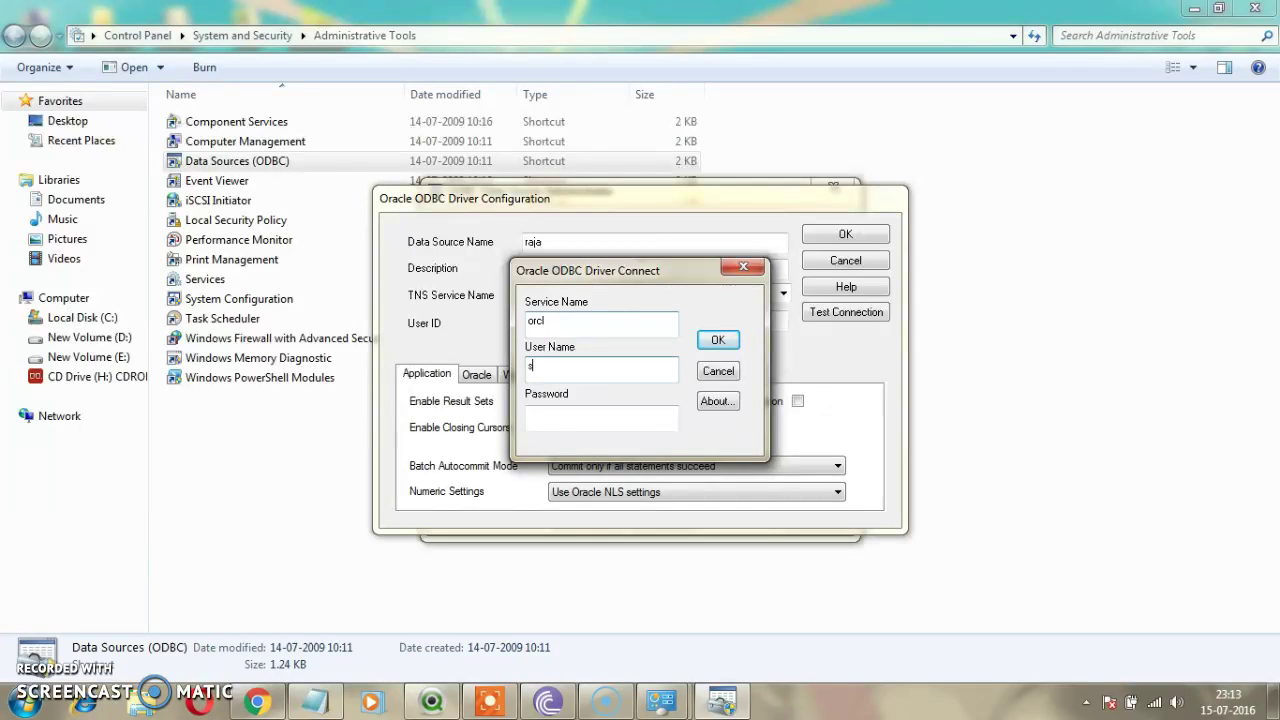
left_click(531, 417)
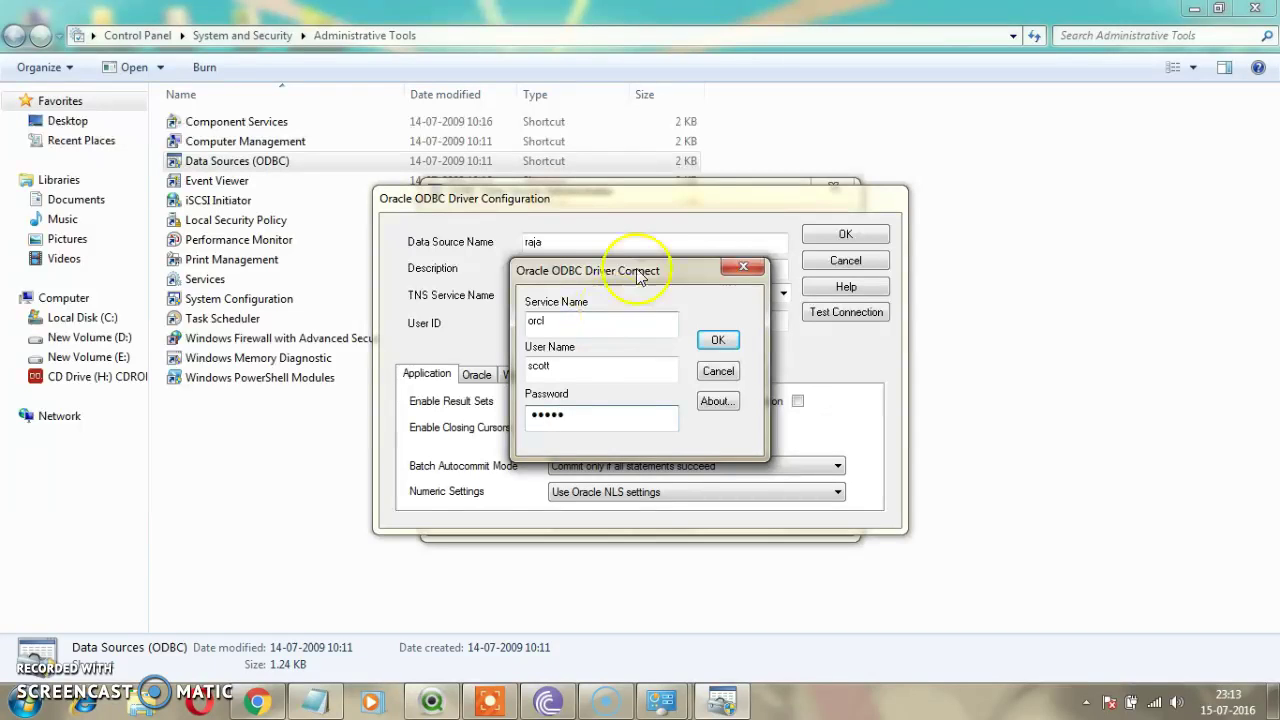
left_click(718, 339)
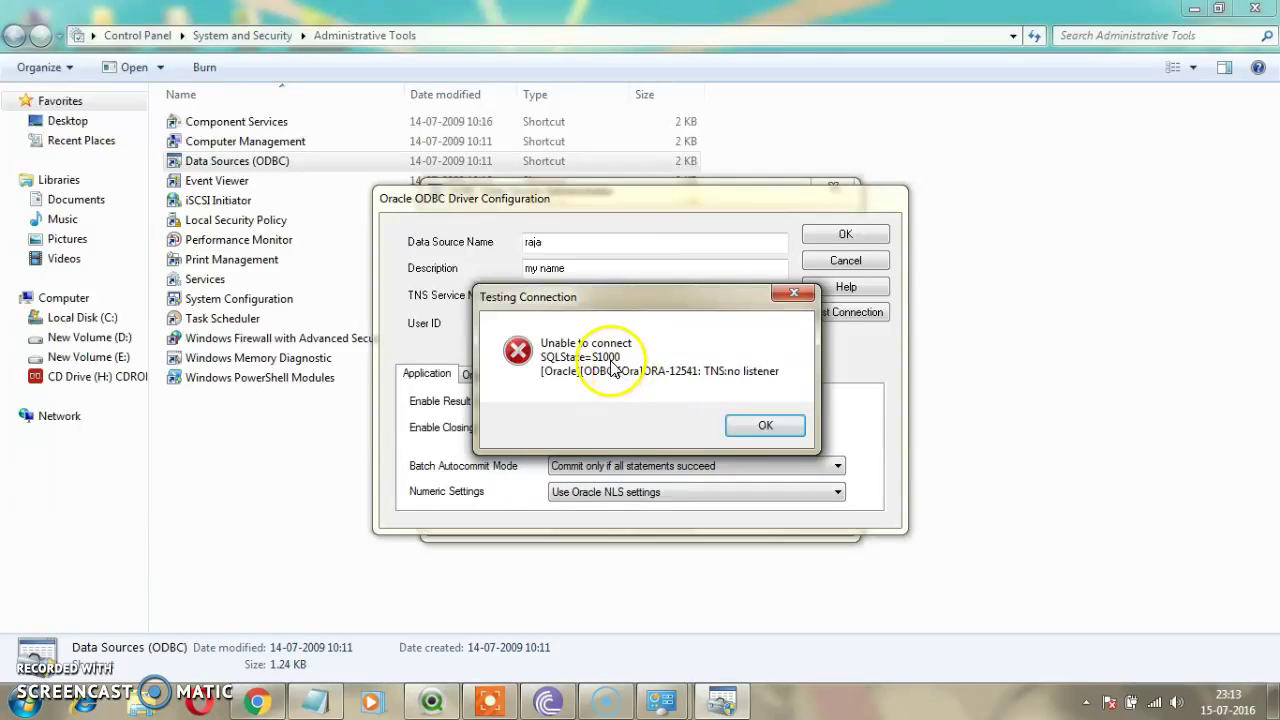
left_click(762, 428)
Test the data source's connection again with service name orcl, user name HR and the account password.
left_click(845, 314)
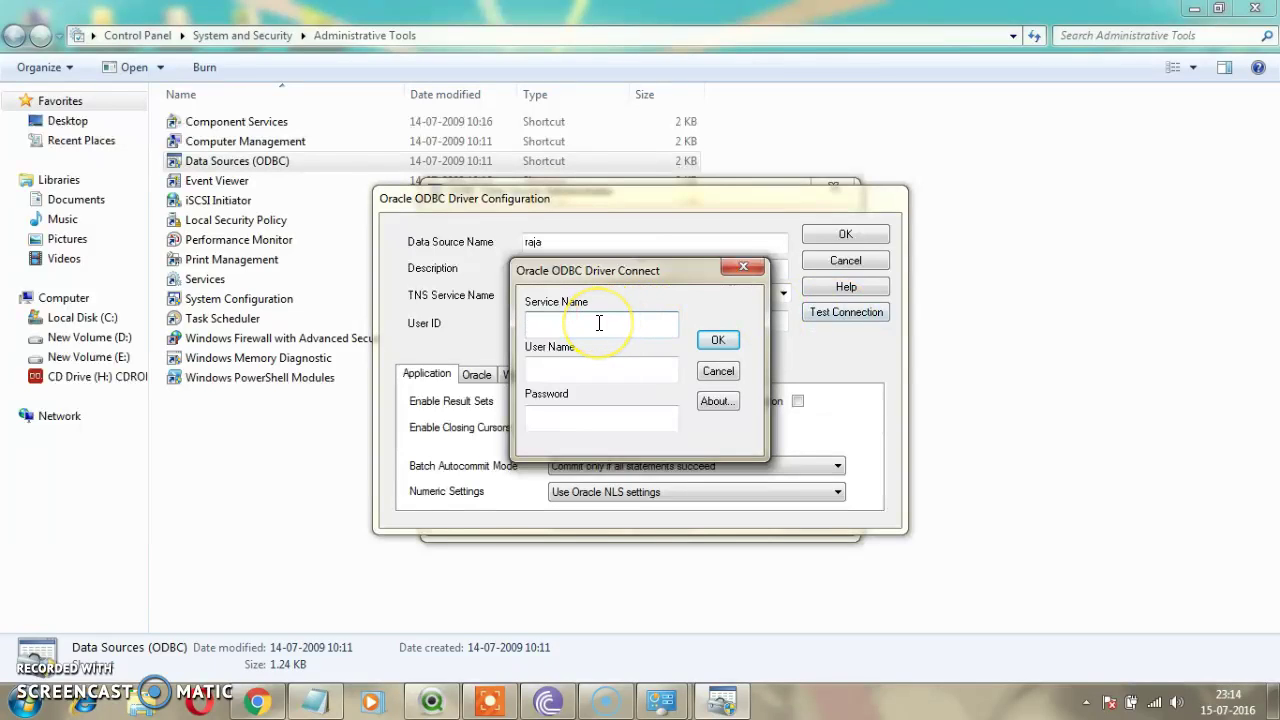
key("Tab")
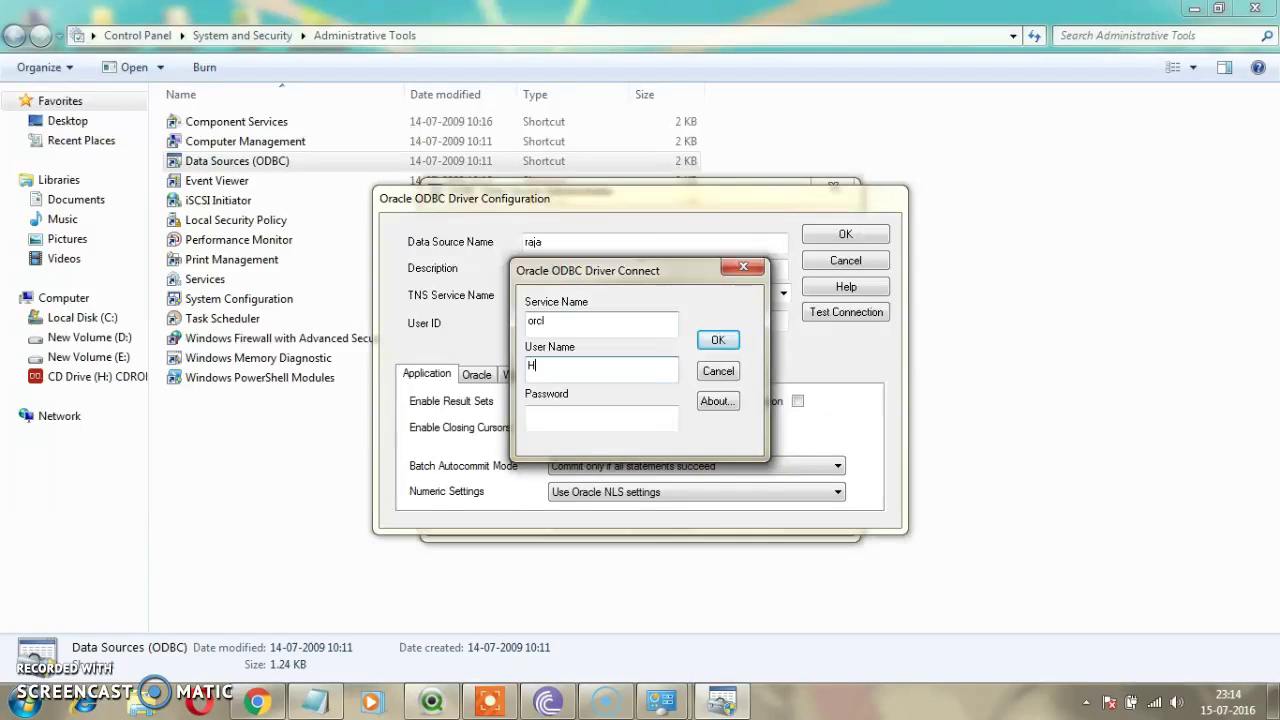
key("Tab")
type("hr")
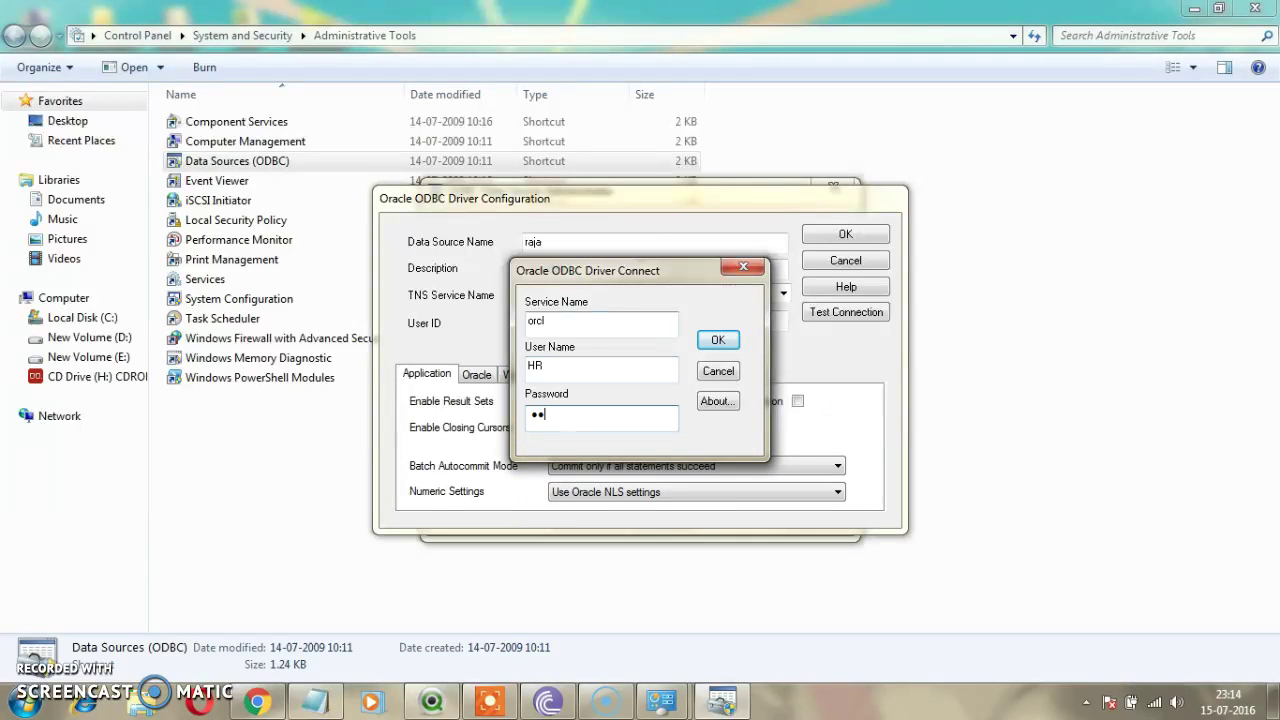
left_click(705, 338)
left_click(765, 425)
left_click(818, 289)
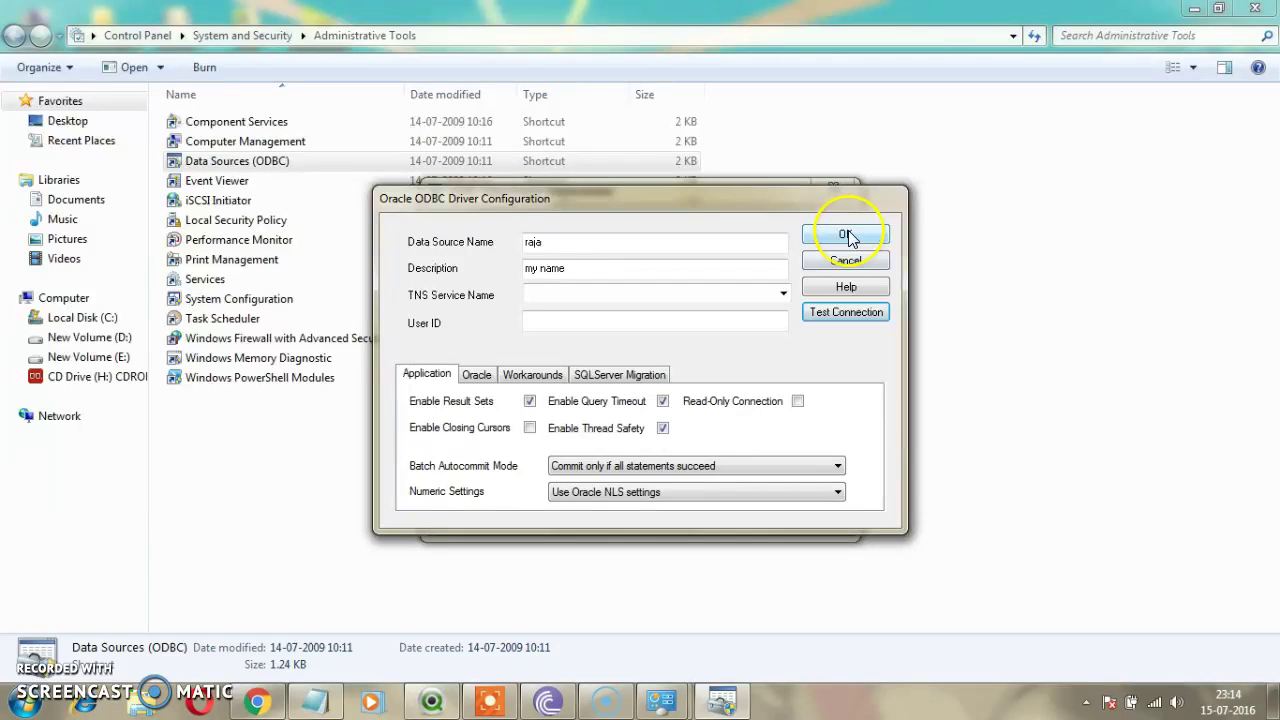
Save the new Oracle data source, and close the ODBC Data Source Administrator and the Control Panel windows.
left_click(845, 236)
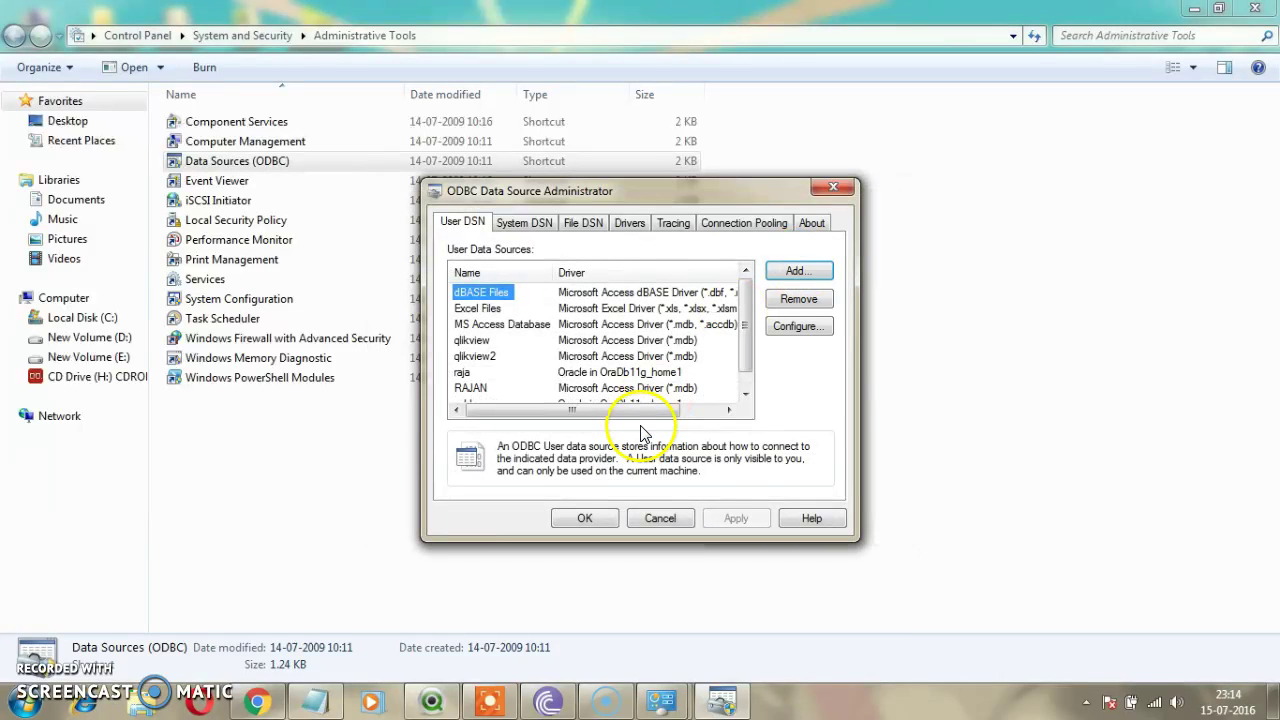
left_click(585, 520)
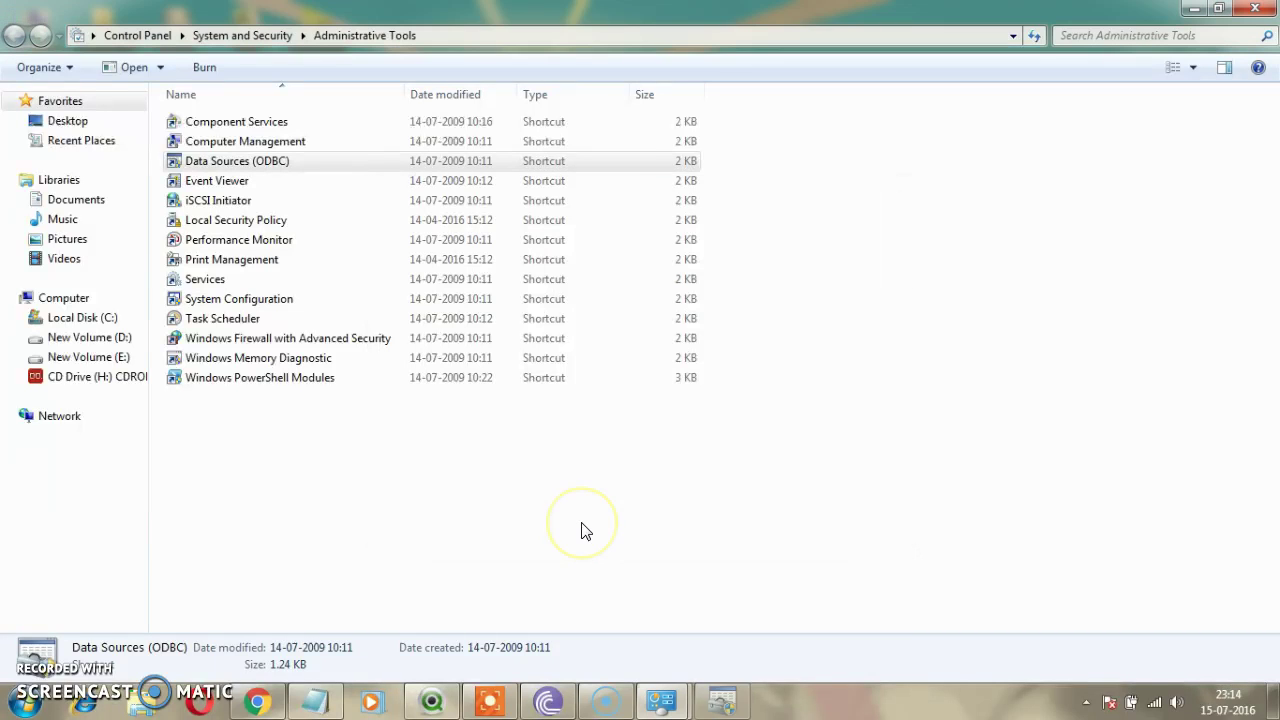
left_click(1250, 9)
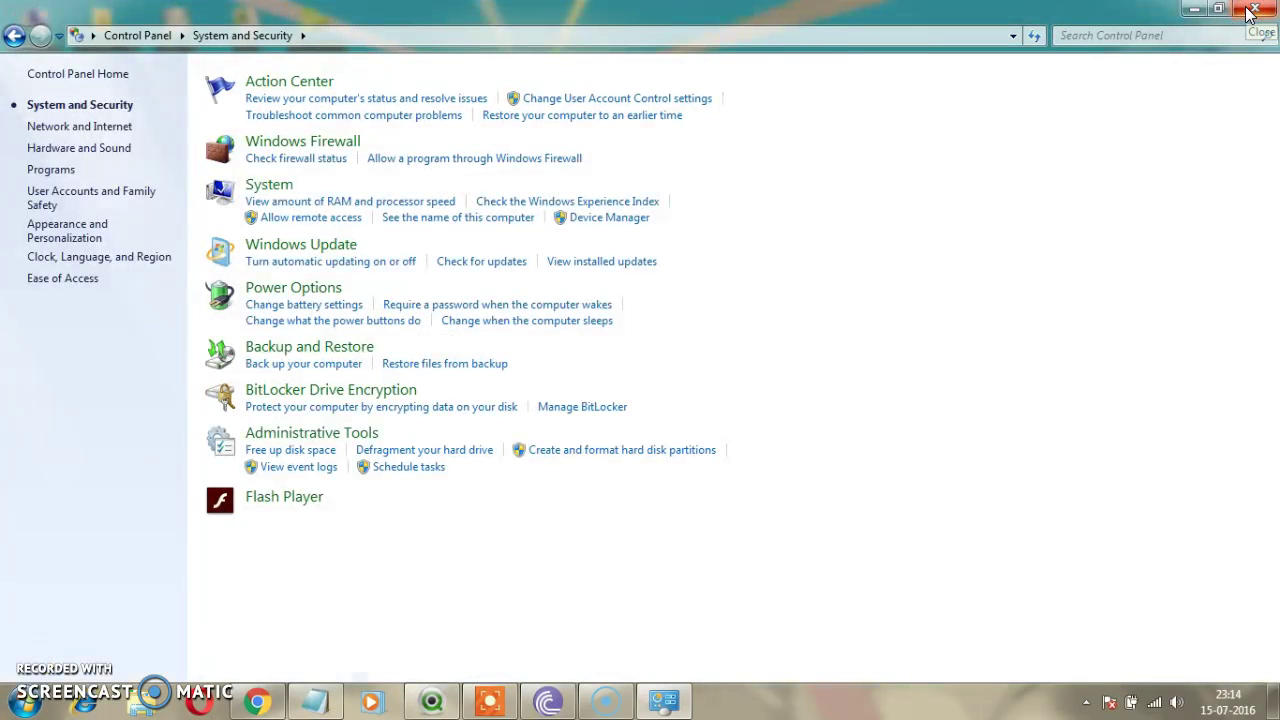
left_click(1252, 10)
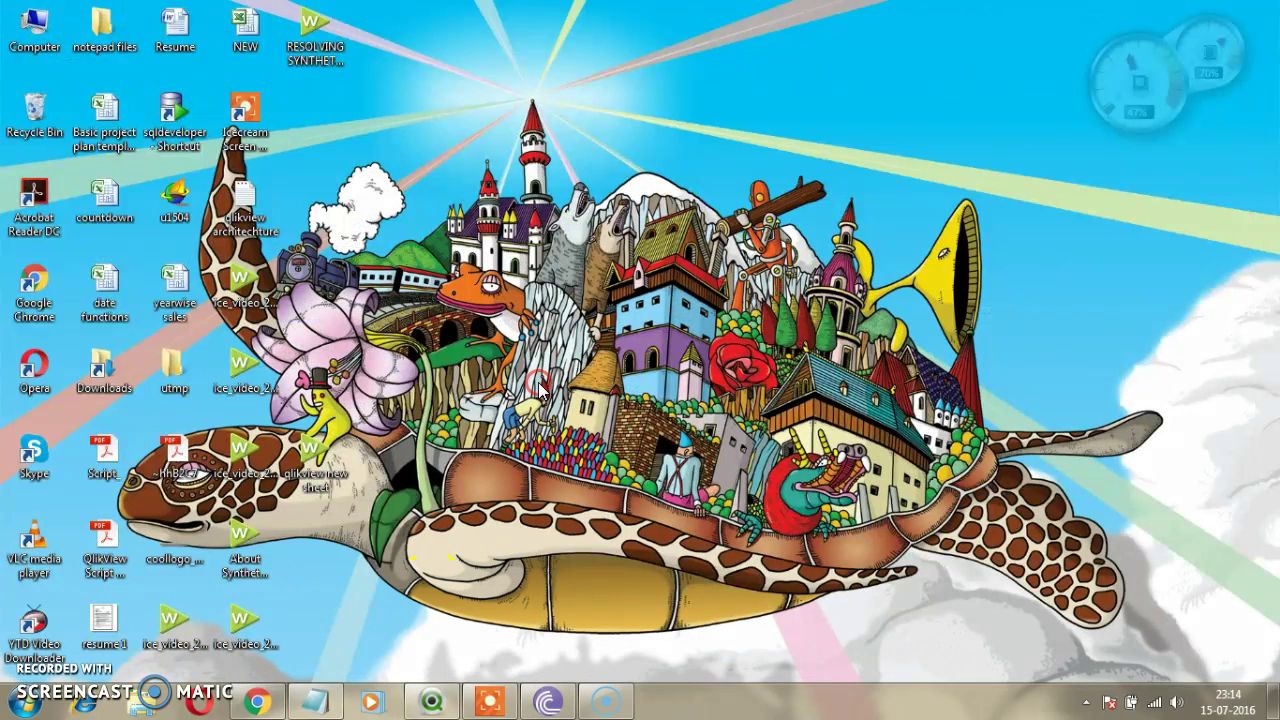
right_click(539, 388)
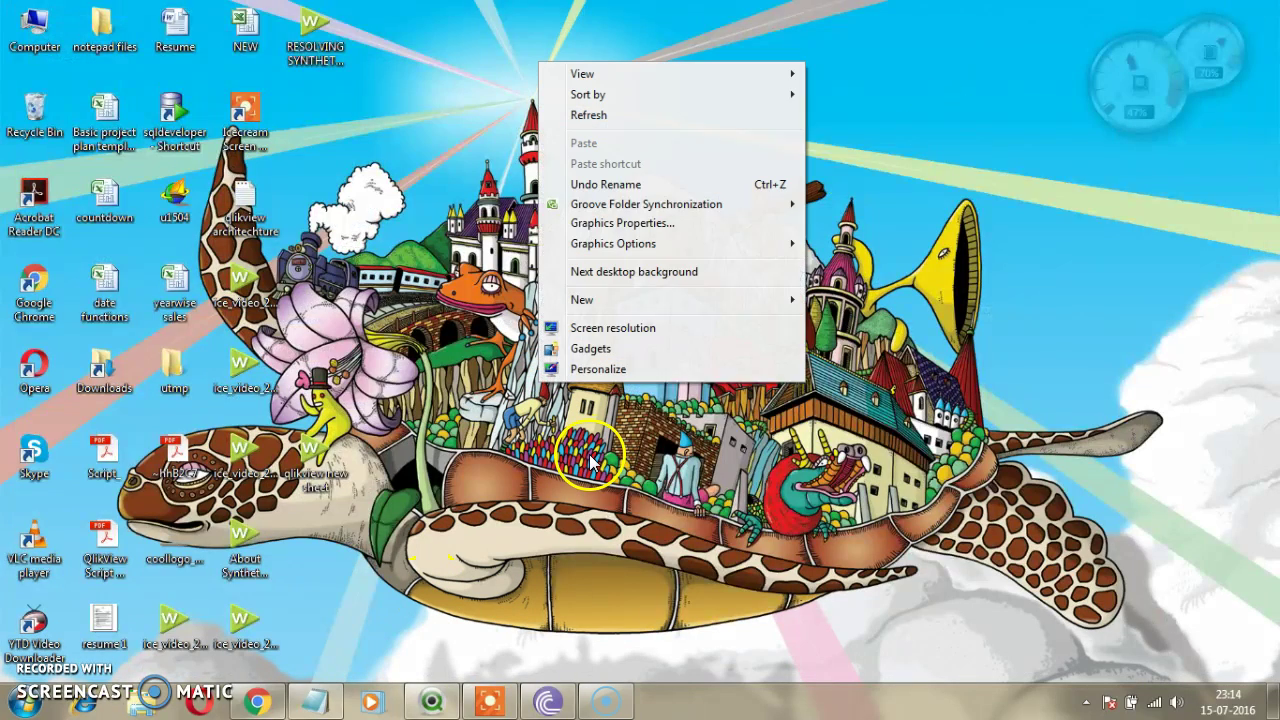
left_click(620, 114)
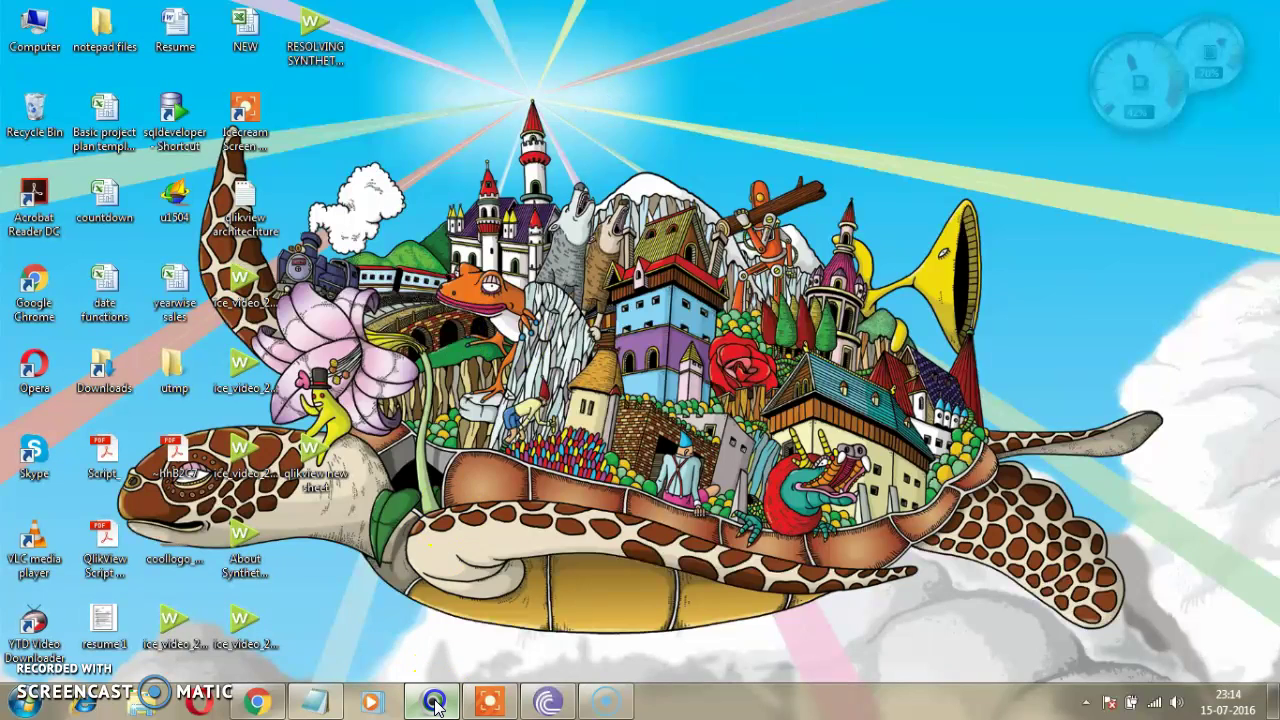
Switch to QlikView and delete the whole load script of the sample tab in QV1.qvw.
left_click(438, 690)
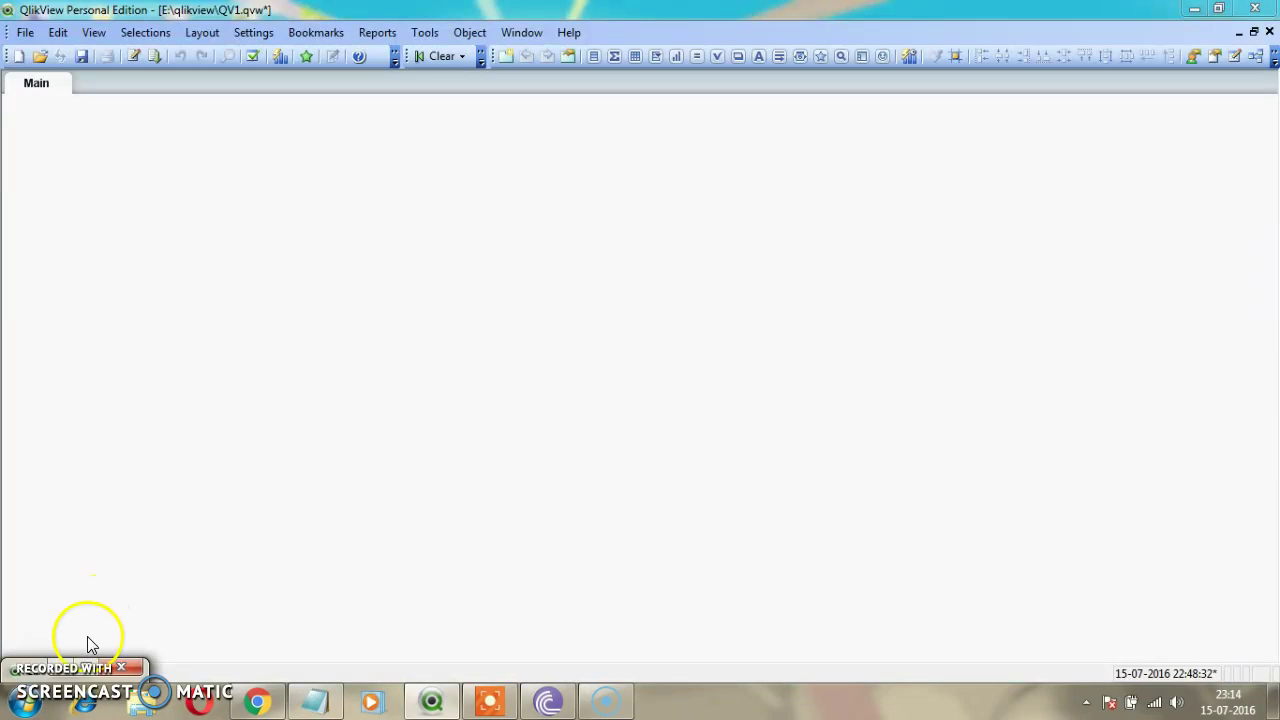
key("ctrl+e")
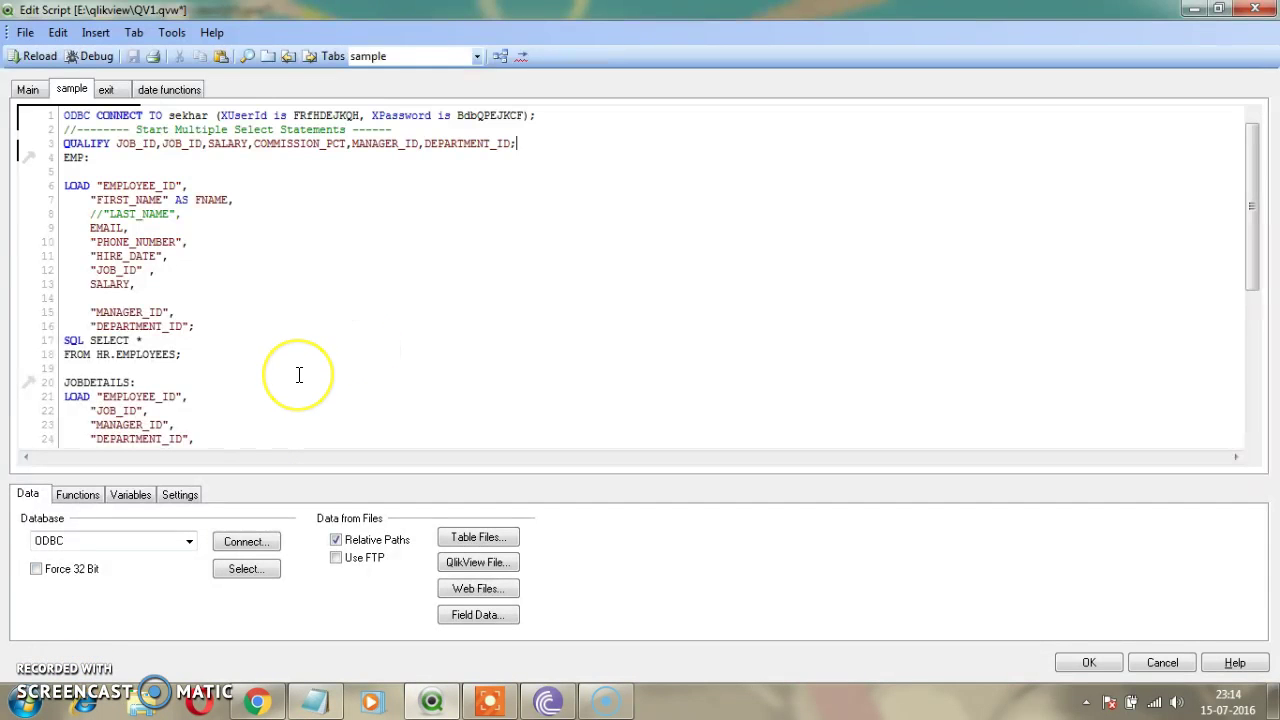
key("ctrl+a")
key("Delete")
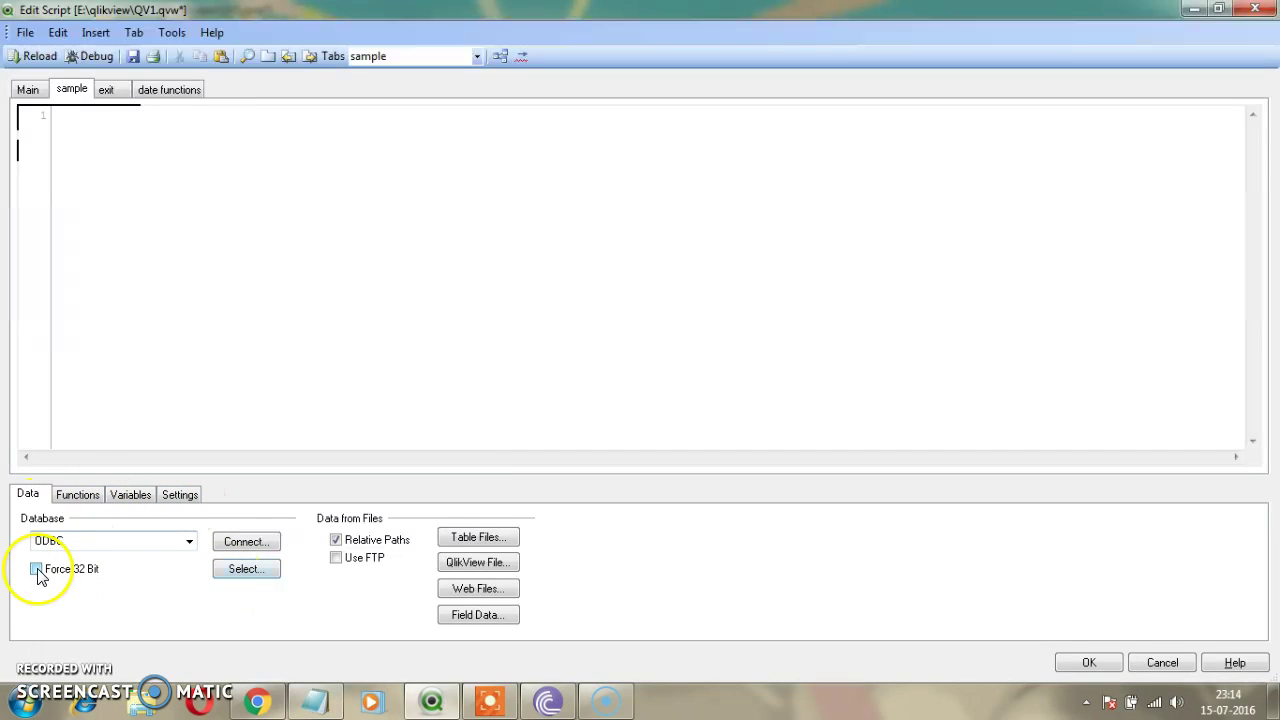
Add an ODBC connection to the newly created Oracle data source in the script, with user ID HR and the account password.
left_click(258, 546)
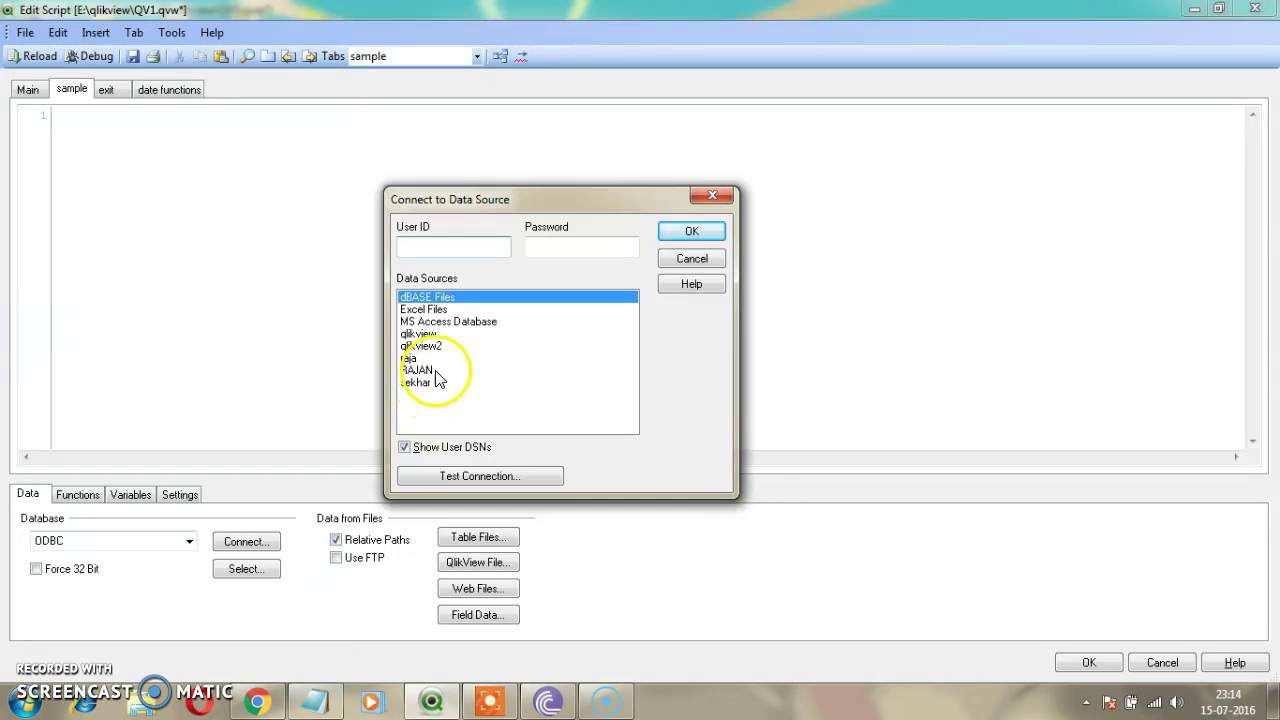
left_click(418, 361)
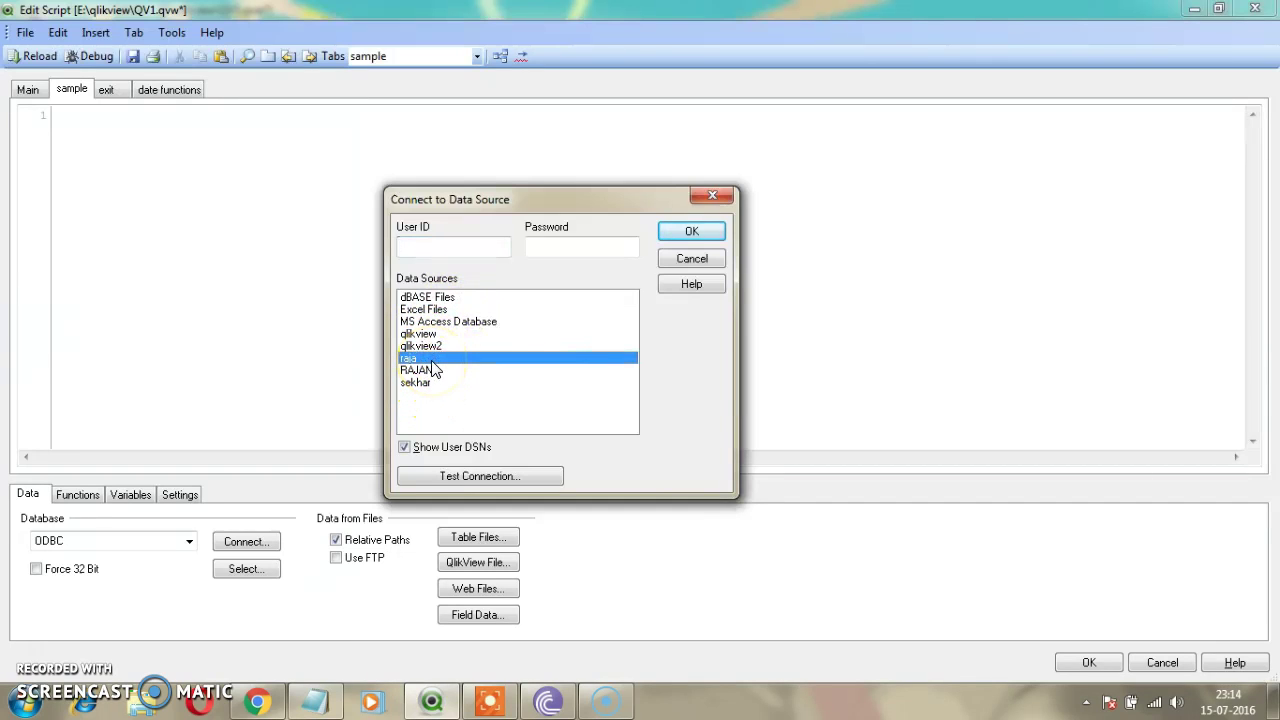
left_click(448, 245)
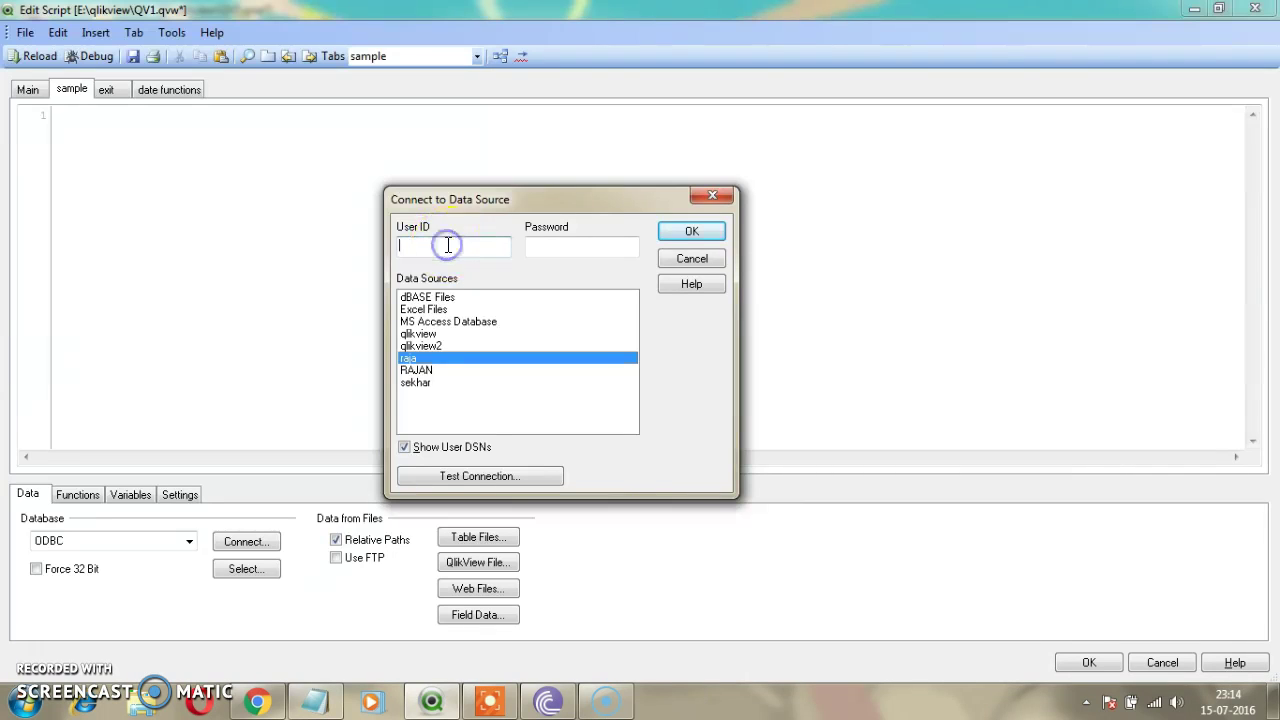
left_click(456, 340)
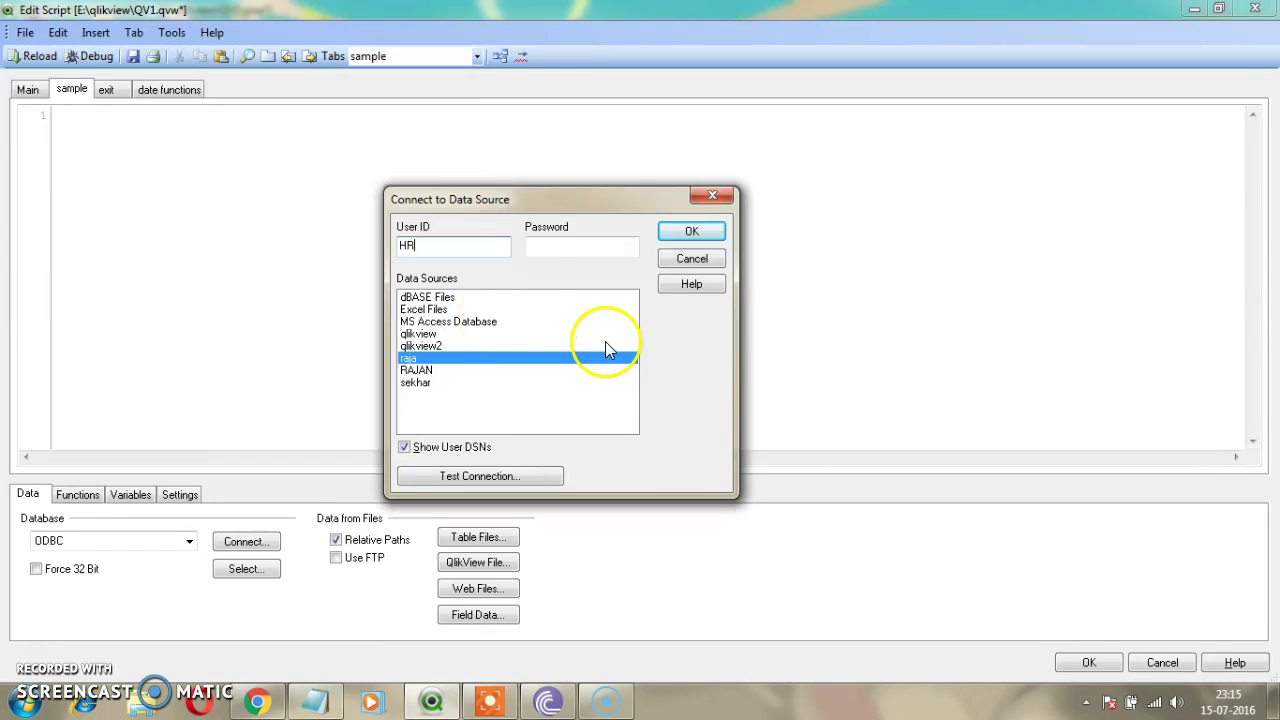
left_click(591, 252)
type("hr")
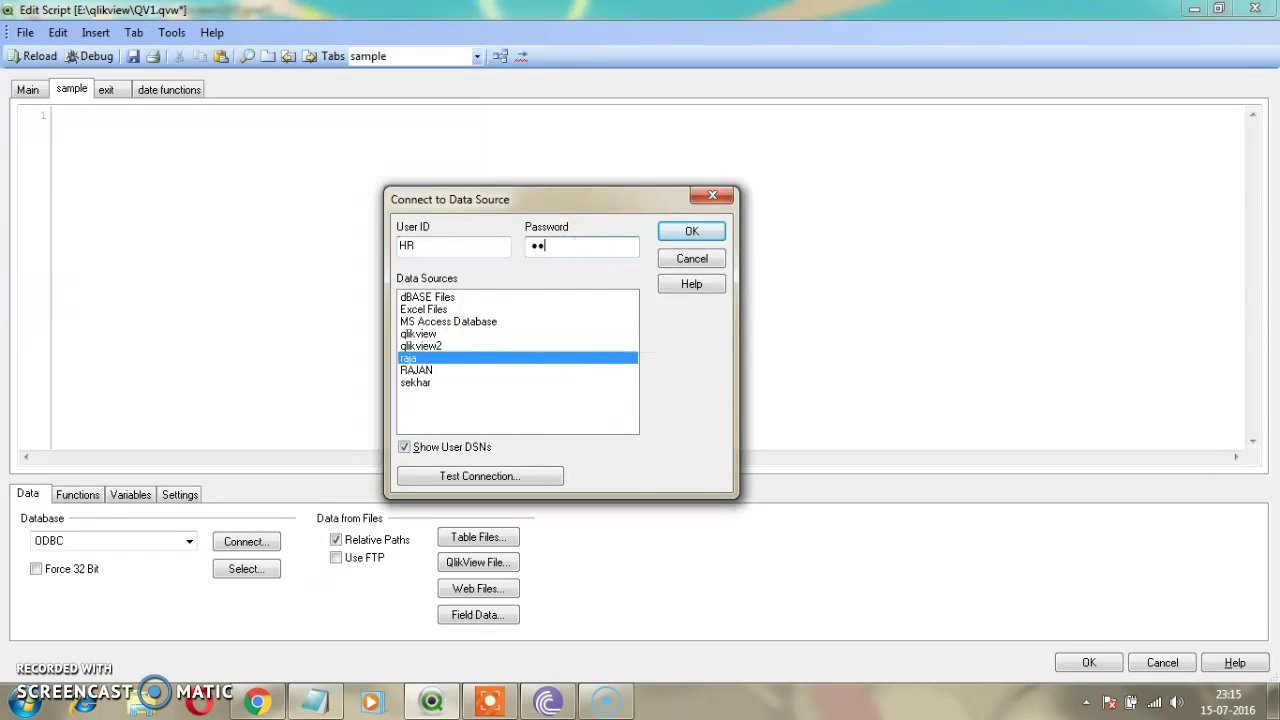
left_click(689, 231)
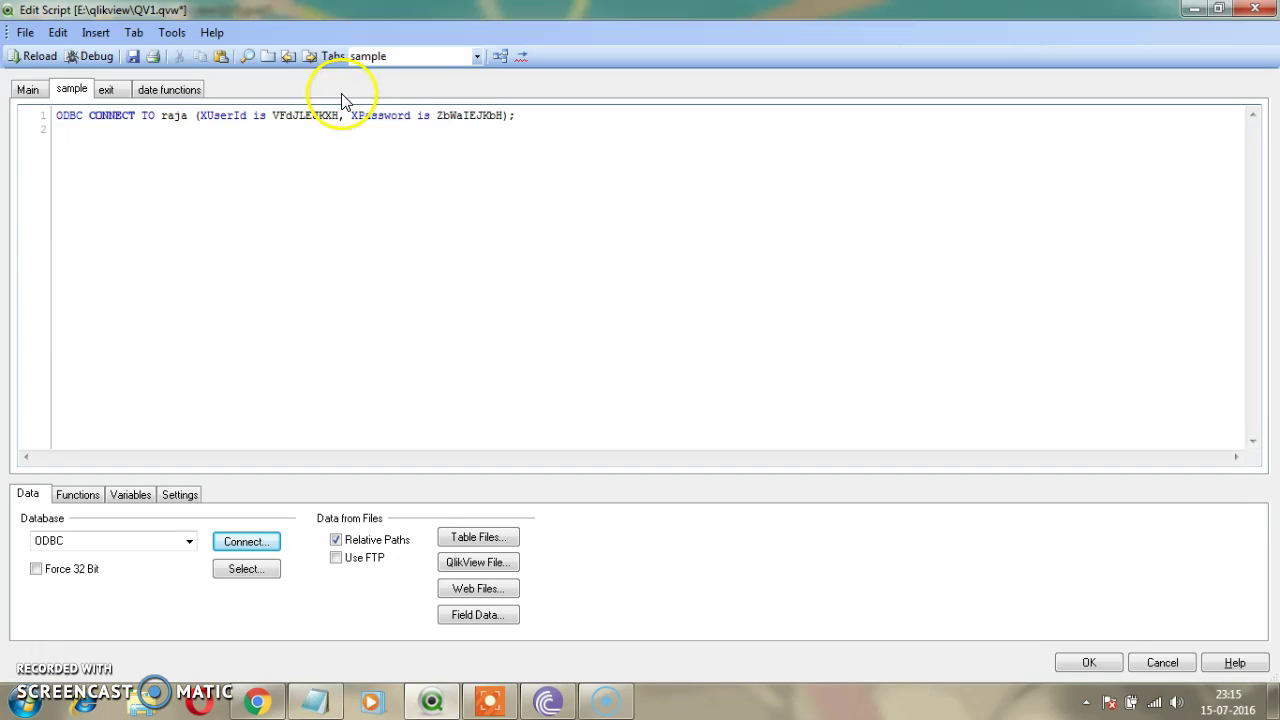
Start a select statement on the connected data source and set the table owner to HR.
left_click(236, 571)
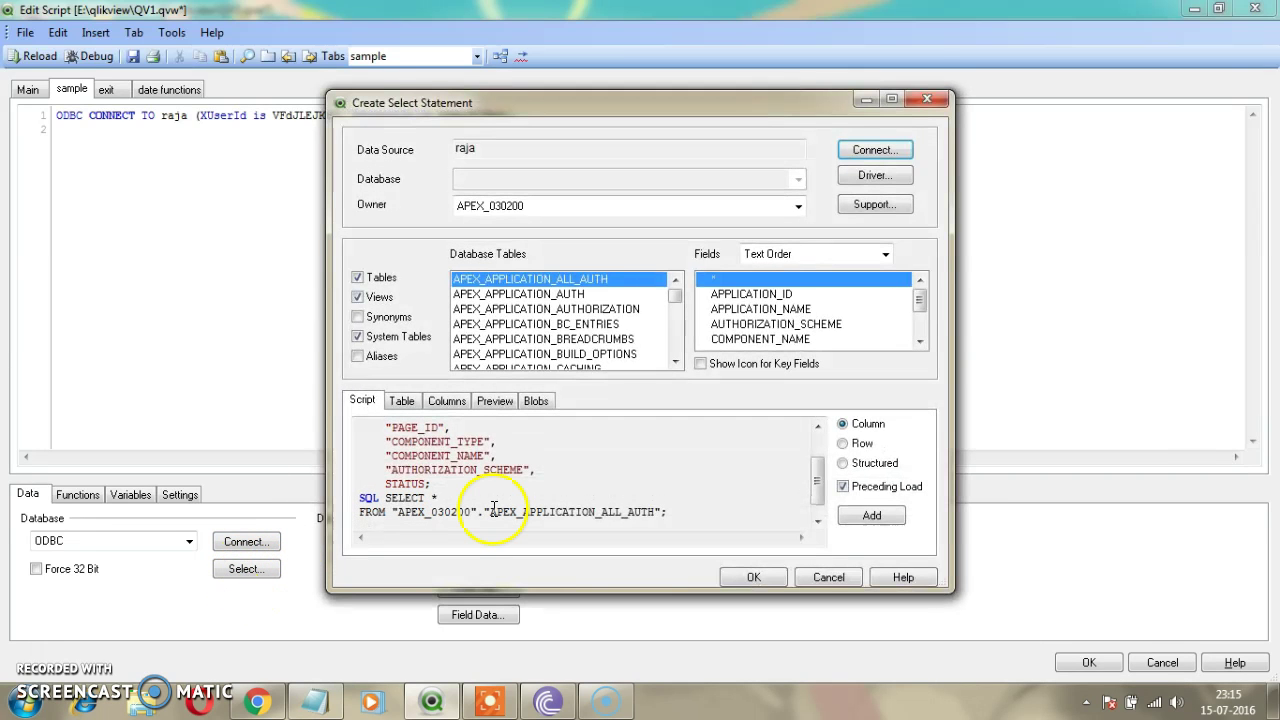
left_click(797, 205)
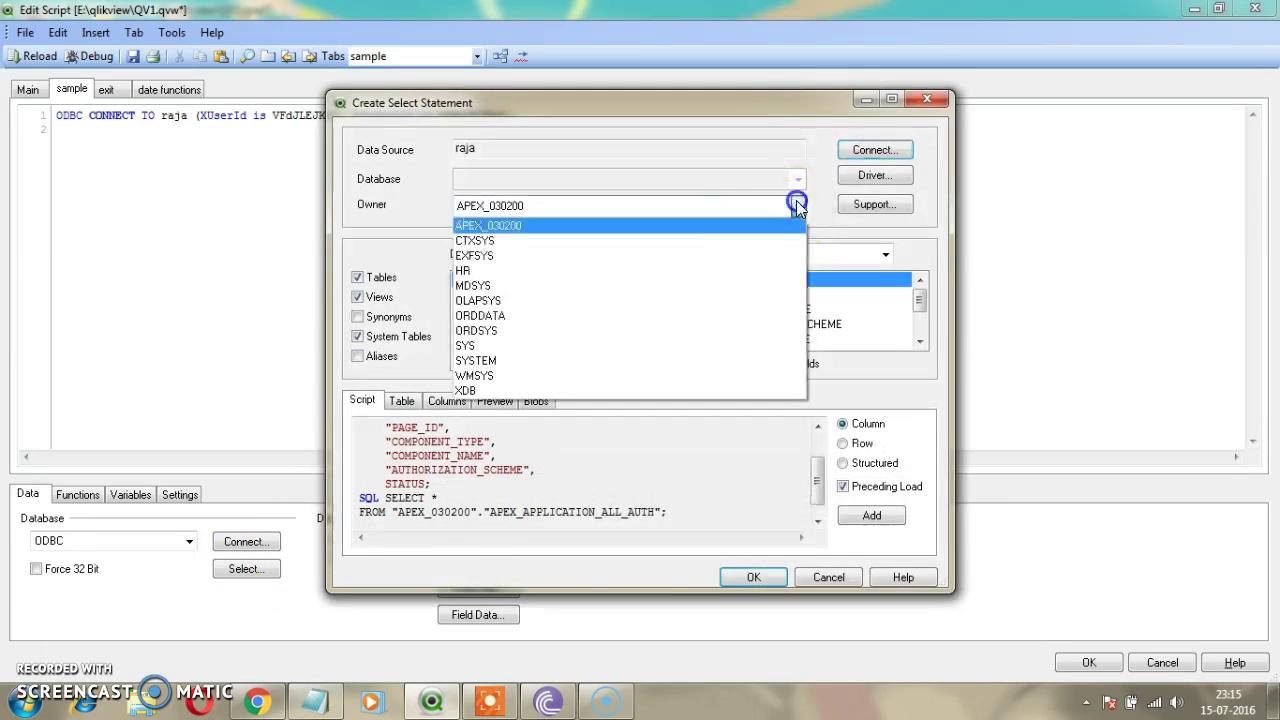
left_click(601, 271)
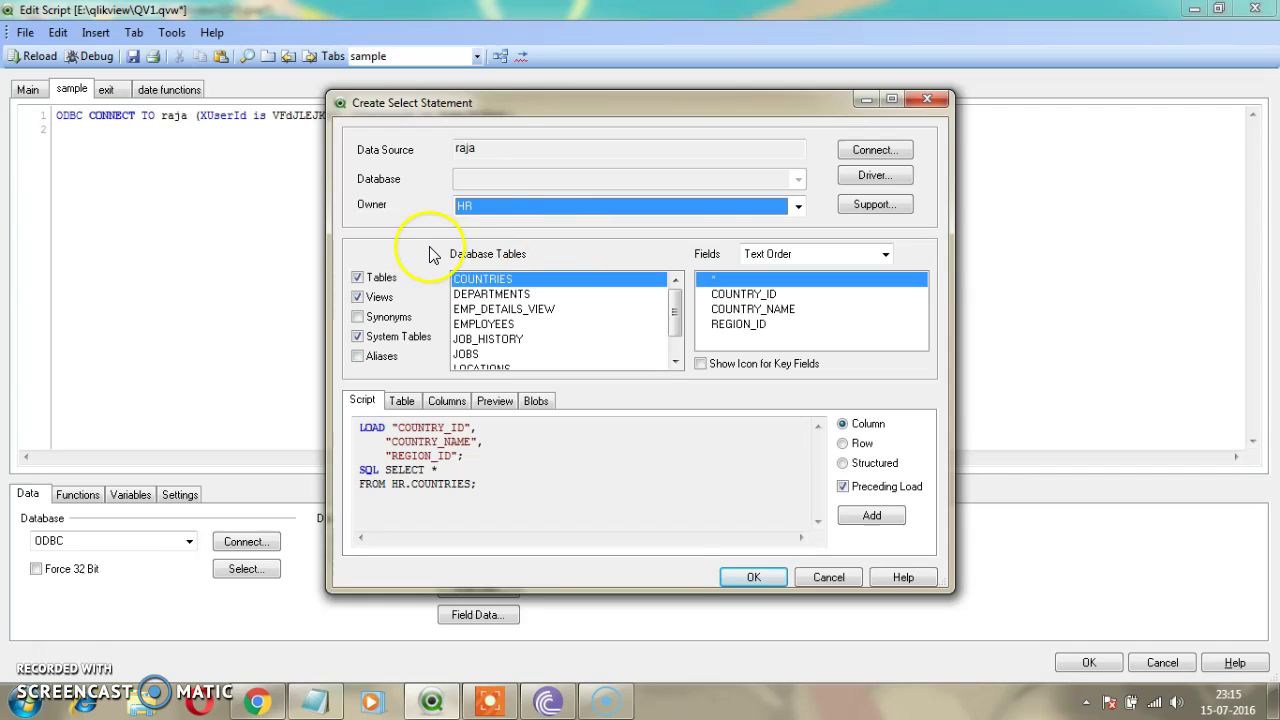
left_click(798, 206)
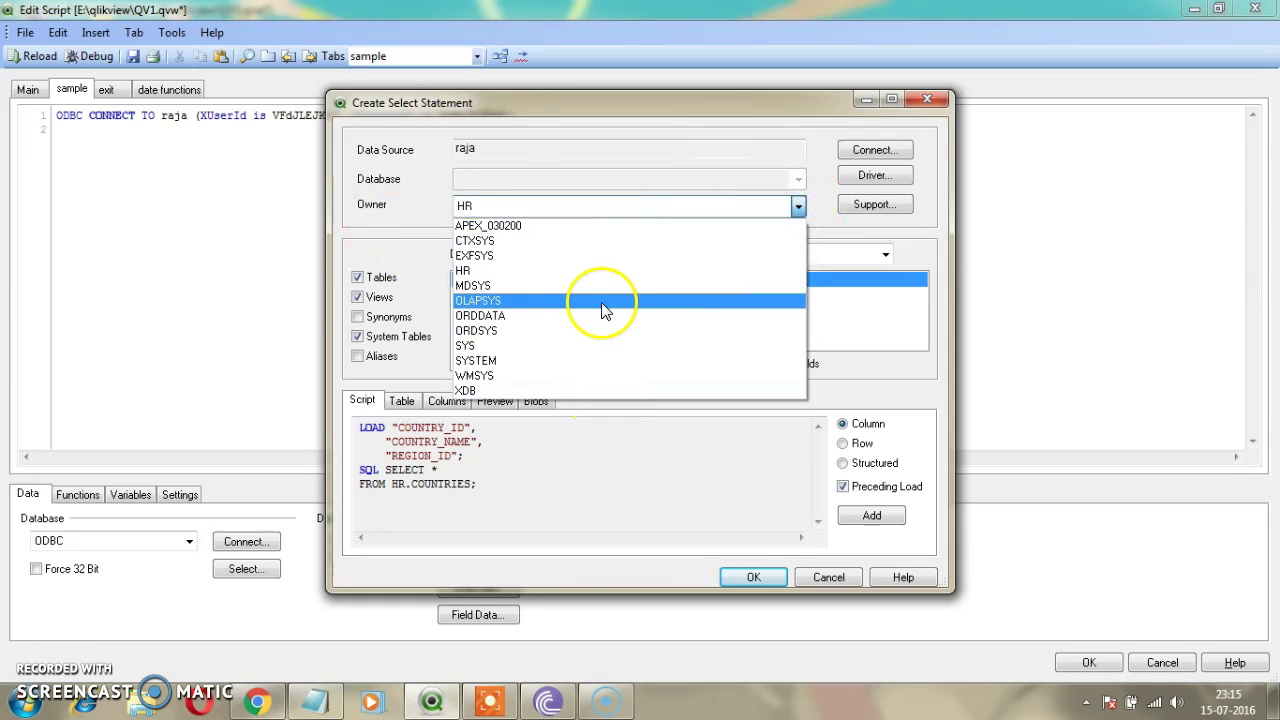
left_click(546, 280)
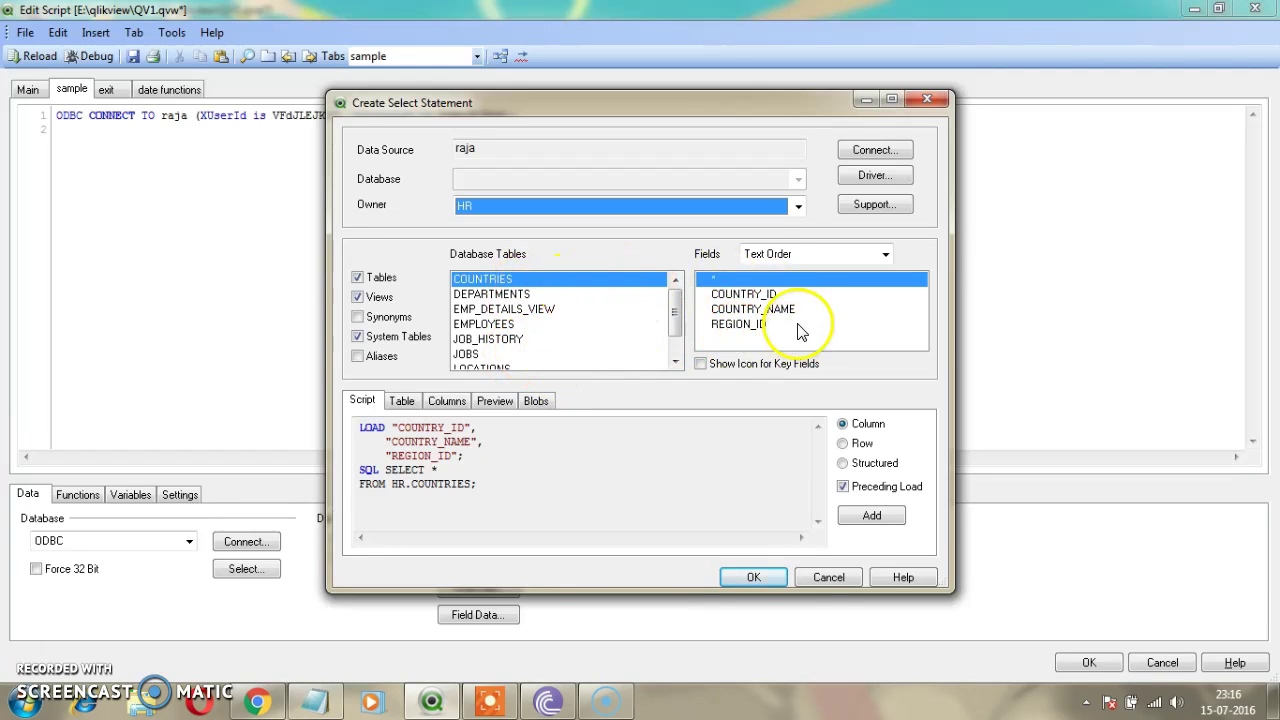
Insert a load statement with a preceding load for all fields of the EMPLOYEES table.
left_click(675, 363)
left_click(675, 363)
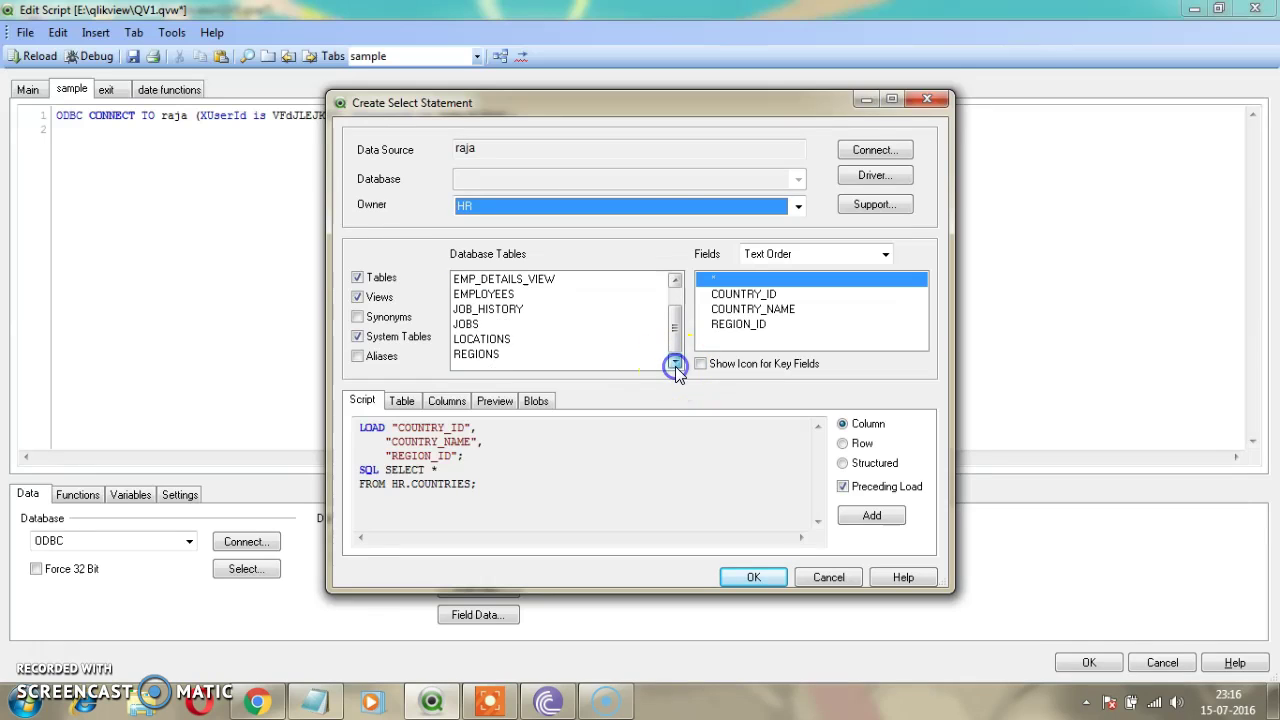
left_click(675, 282)
left_click(675, 282)
left_click(523, 324)
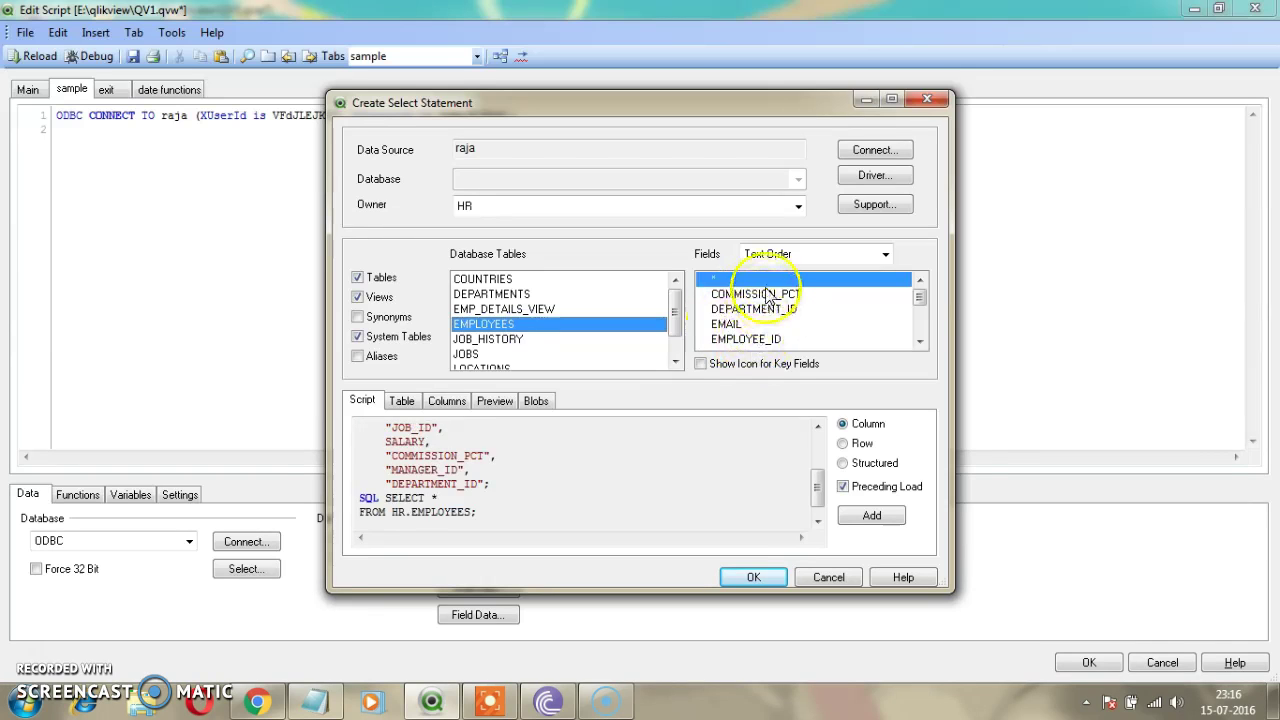
left_click(920, 343)
left_click(920, 343)
left_click(920, 343)
left_click(920, 343)
left_click(920, 343)
left_click(920, 343)
left_click(920, 343)
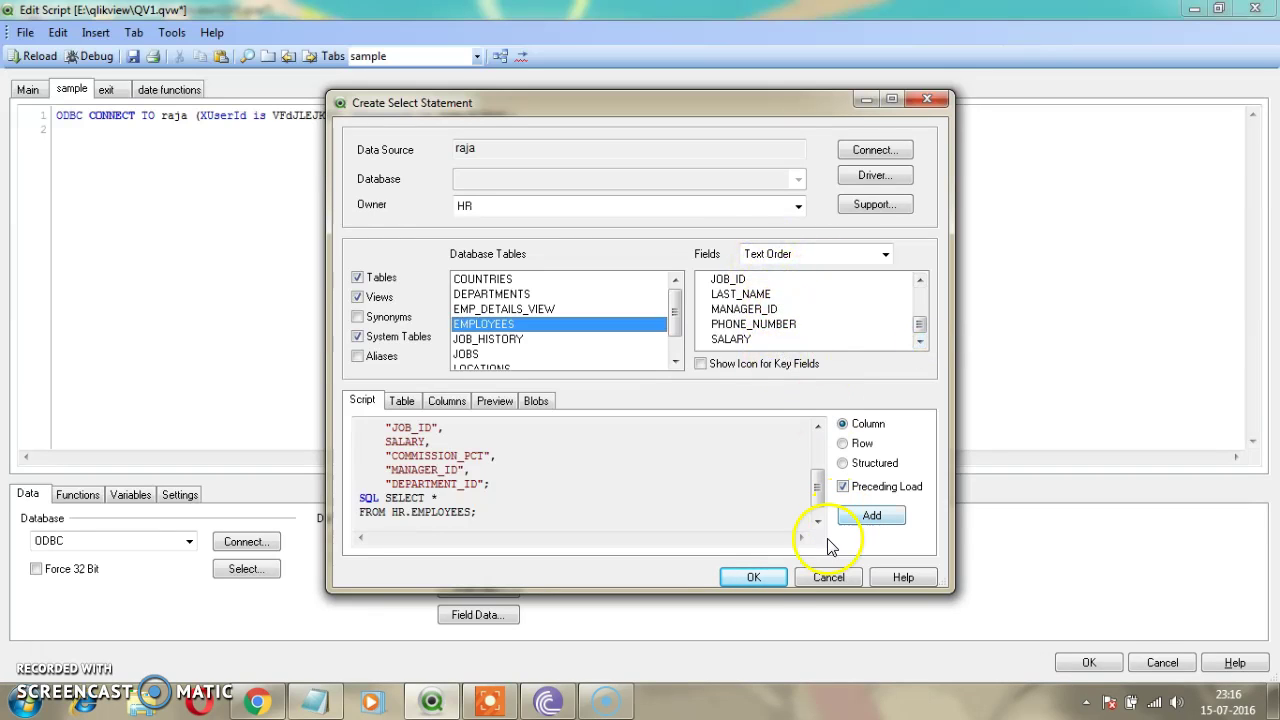
left_click(757, 577)
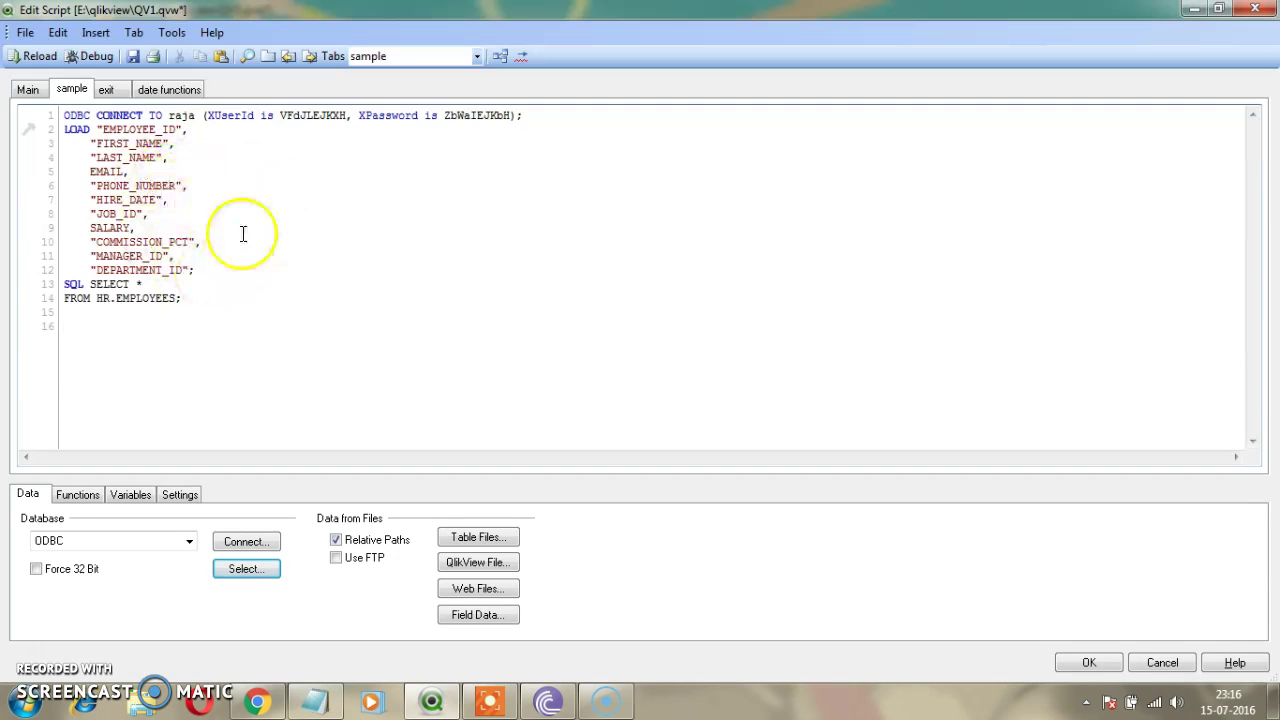
Save the document and reload the script to fetch the EMPLOYEES data.
left_click(242, 360)
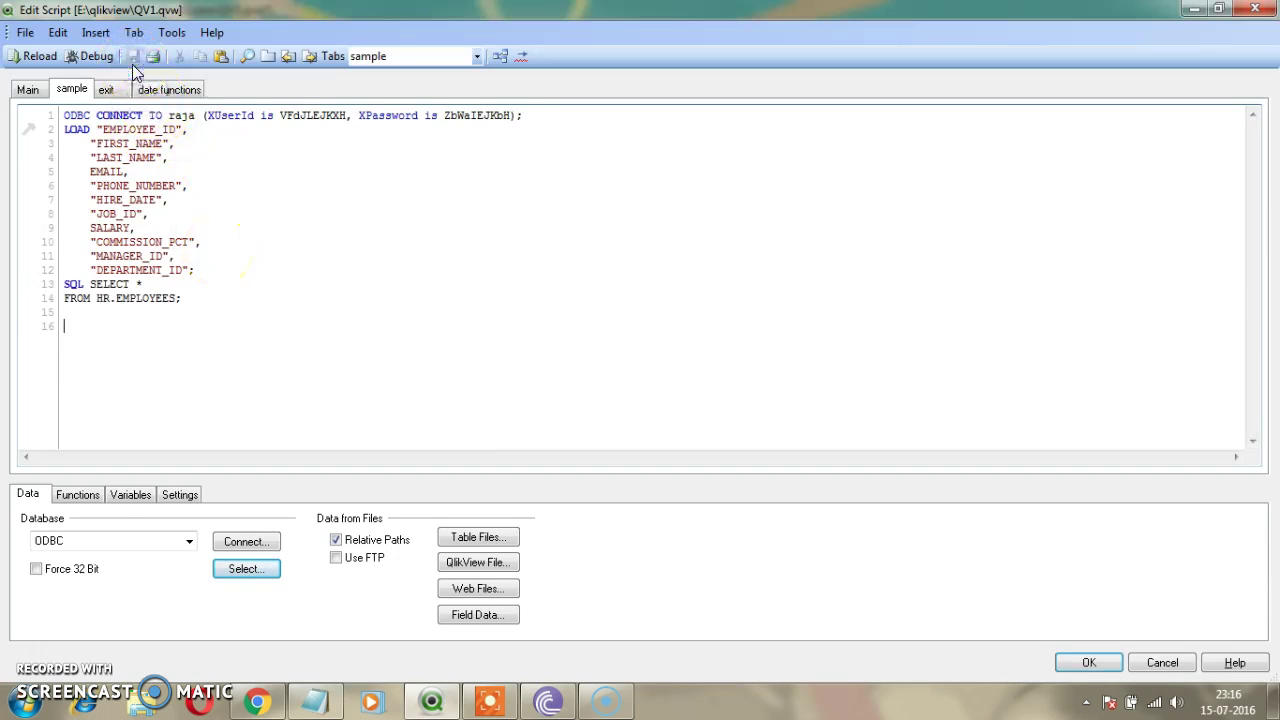
left_click(40, 58)
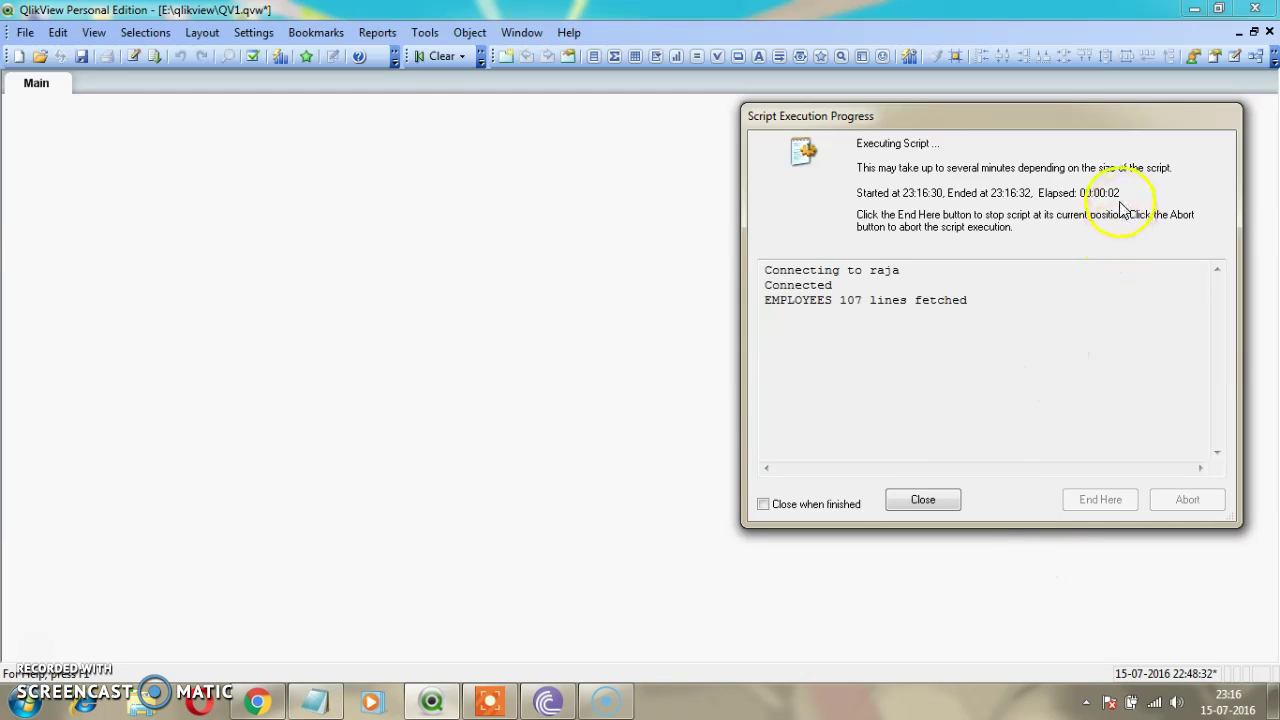
Dismiss the finished script execution progress and close the sheet properties without adding any list boxes.
left_click(923, 500)
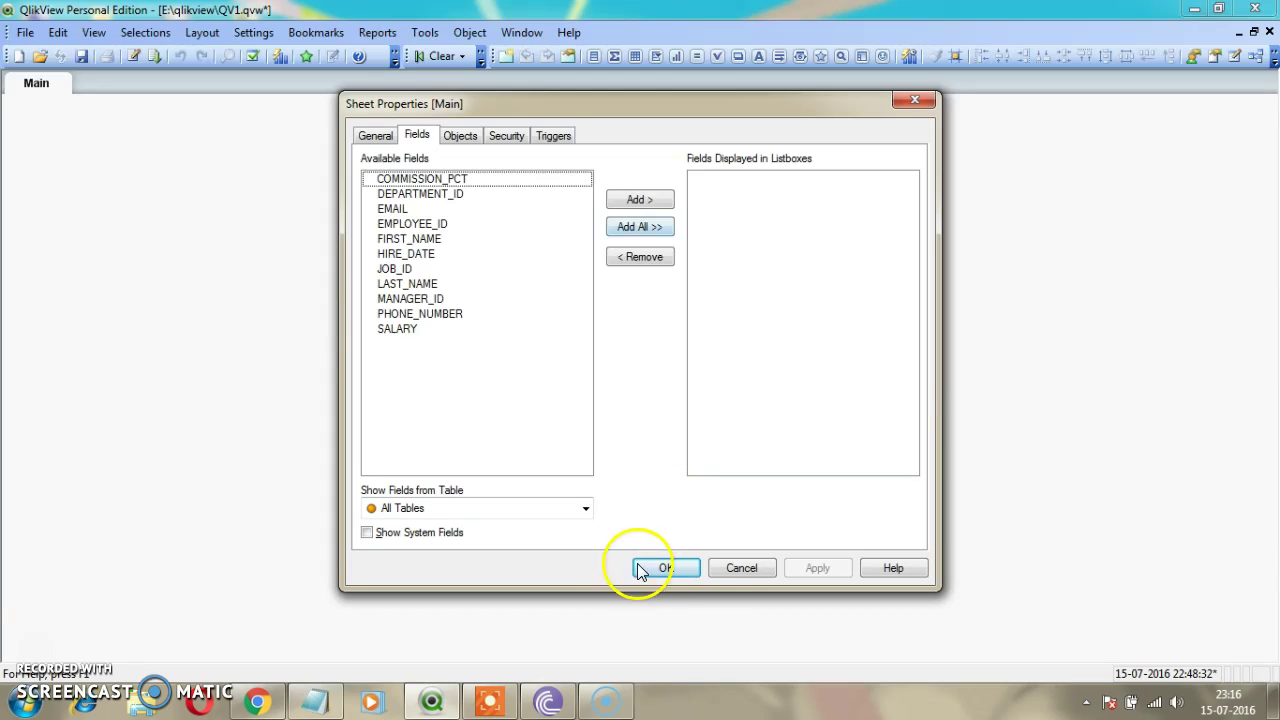
left_click(663, 568)
right_click(454, 192)
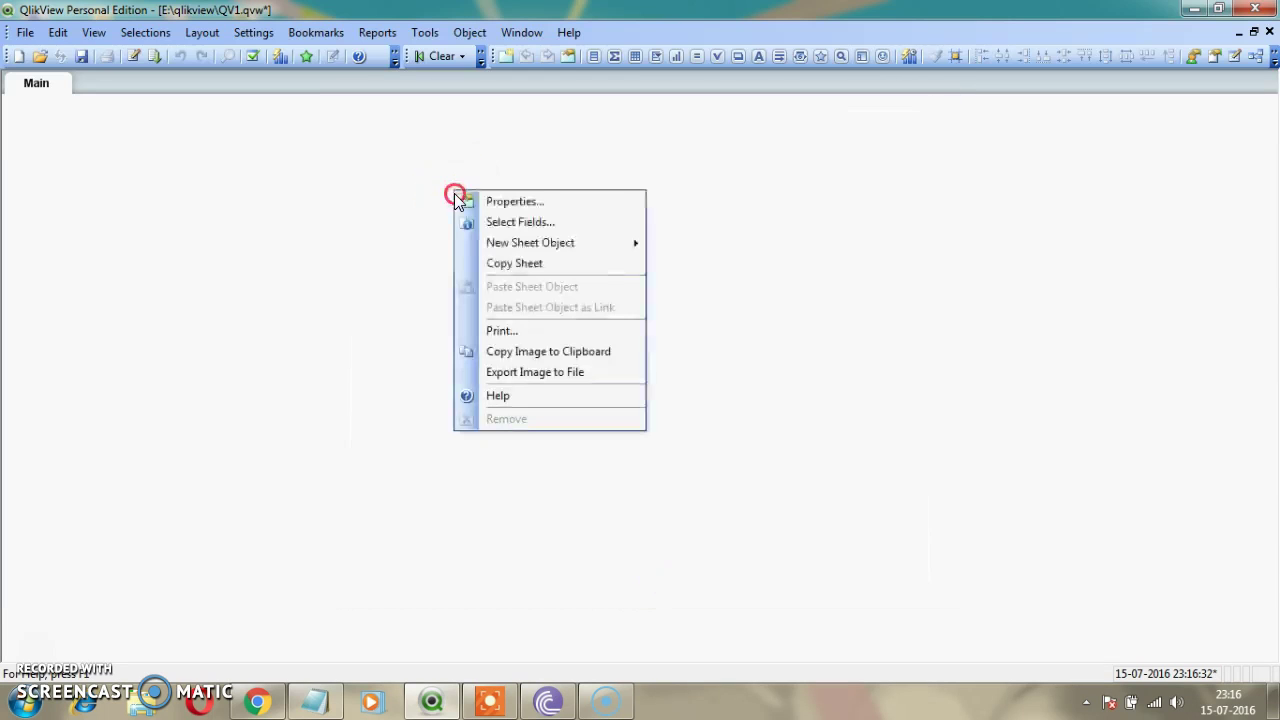
left_click(610, 243)
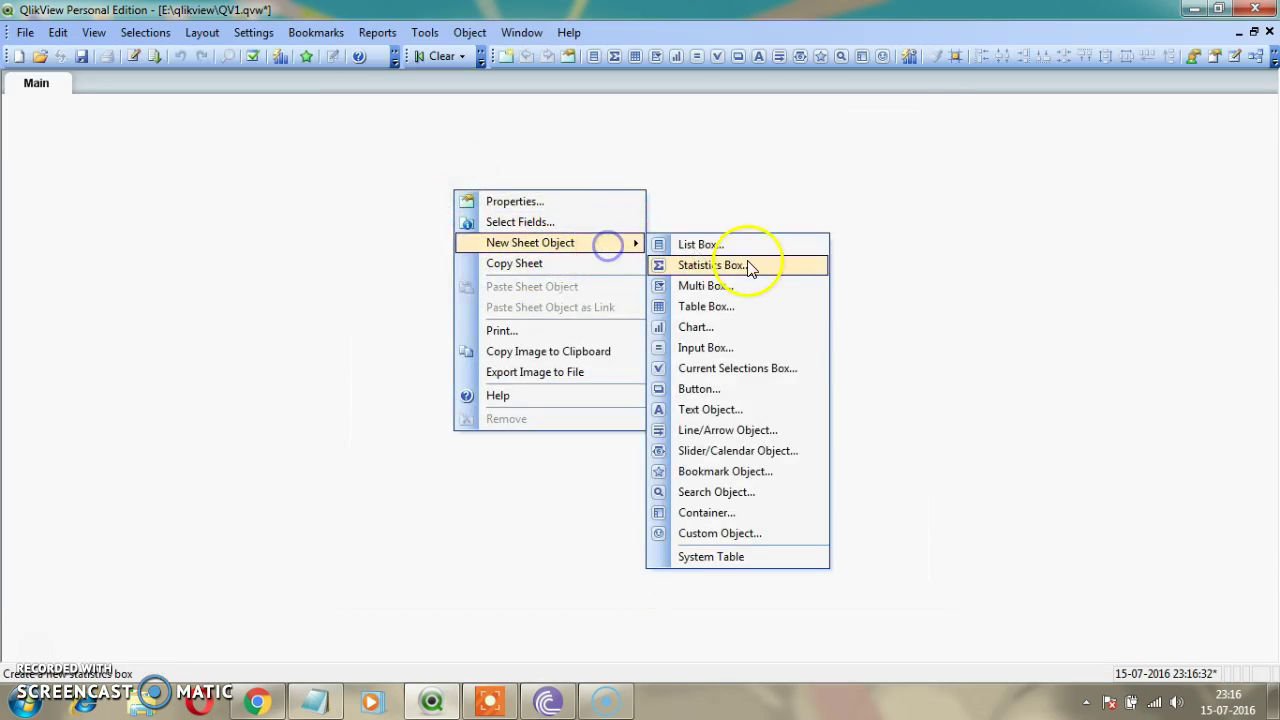
left_click(735, 305)
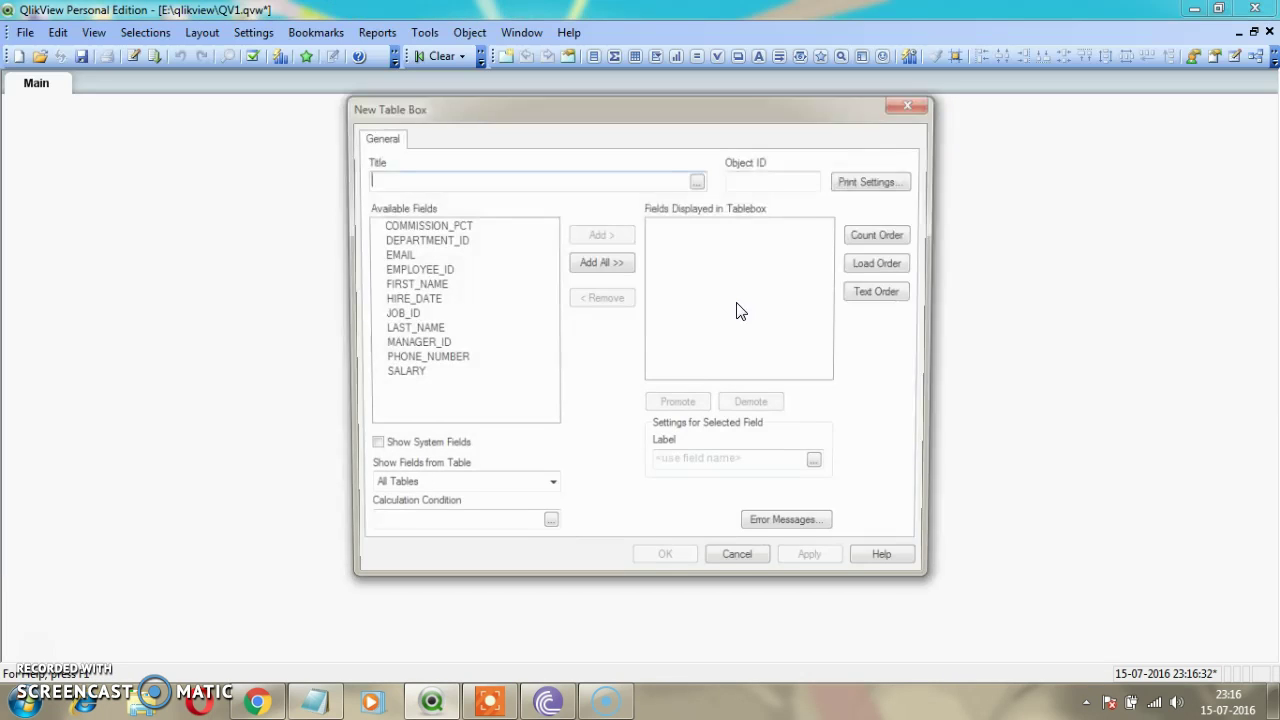
left_click(922, 110)
right_click(428, 160)
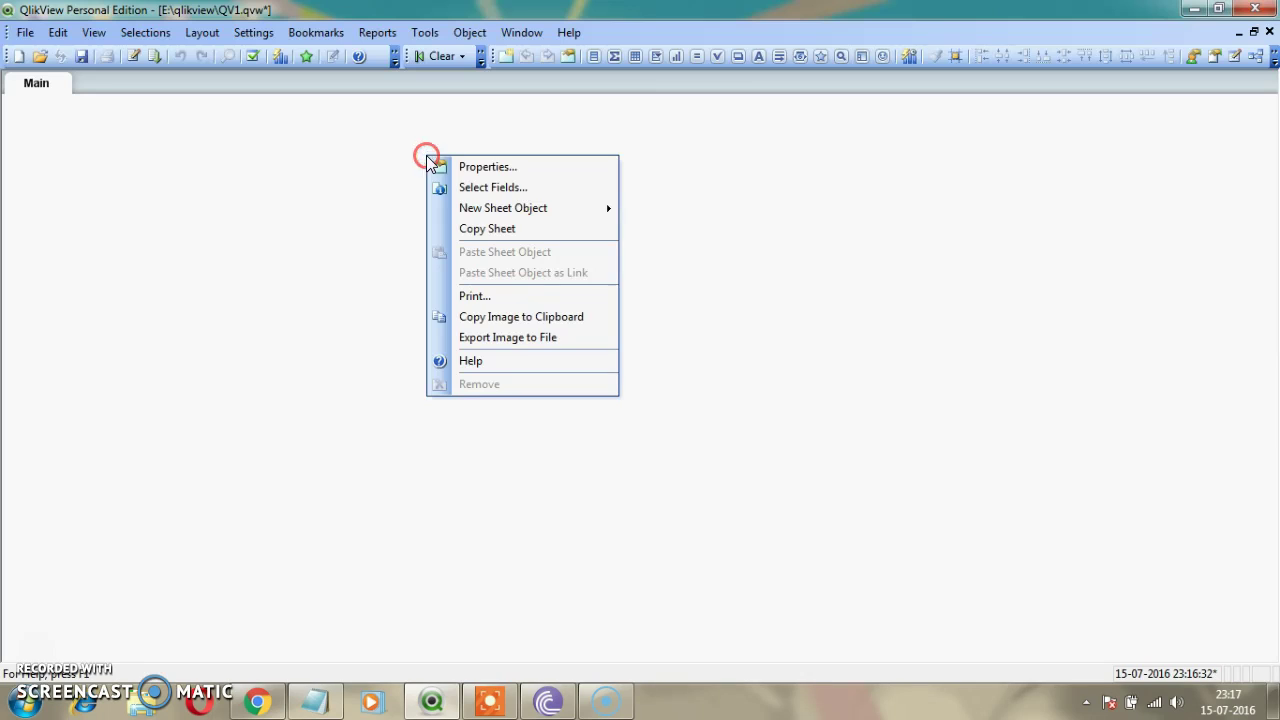
left_click(278, 169)
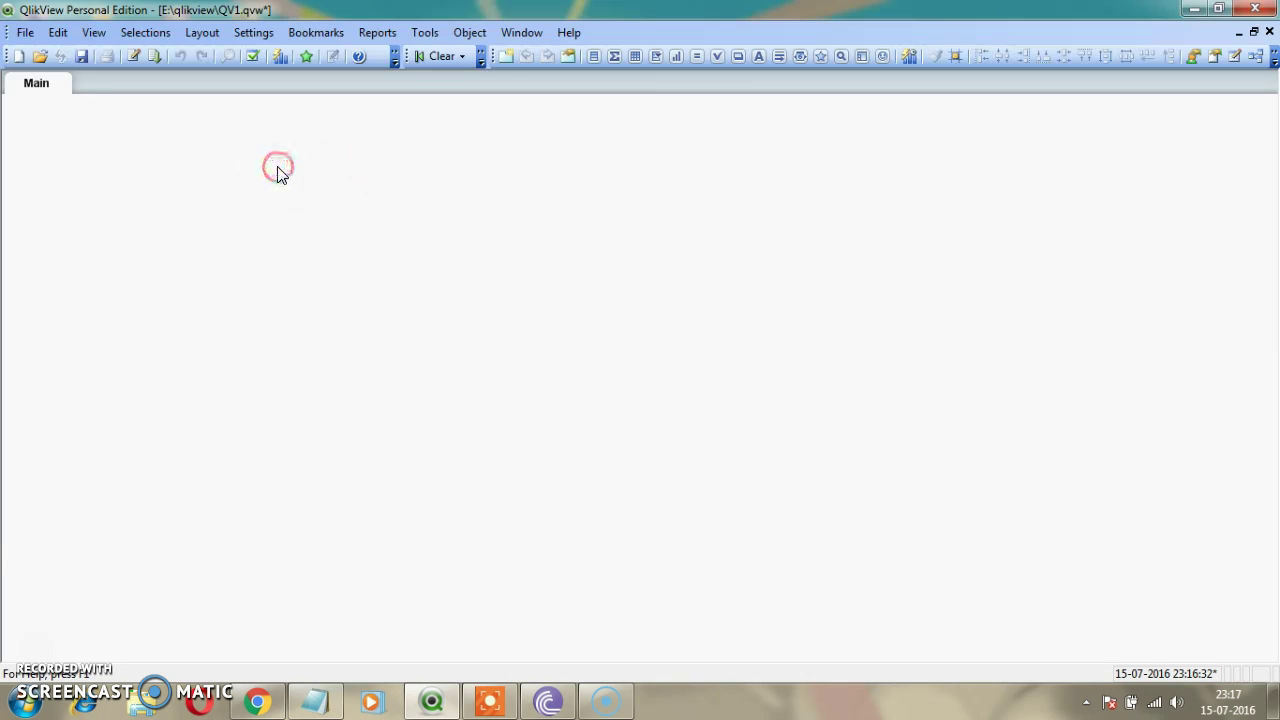
right_click(278, 170)
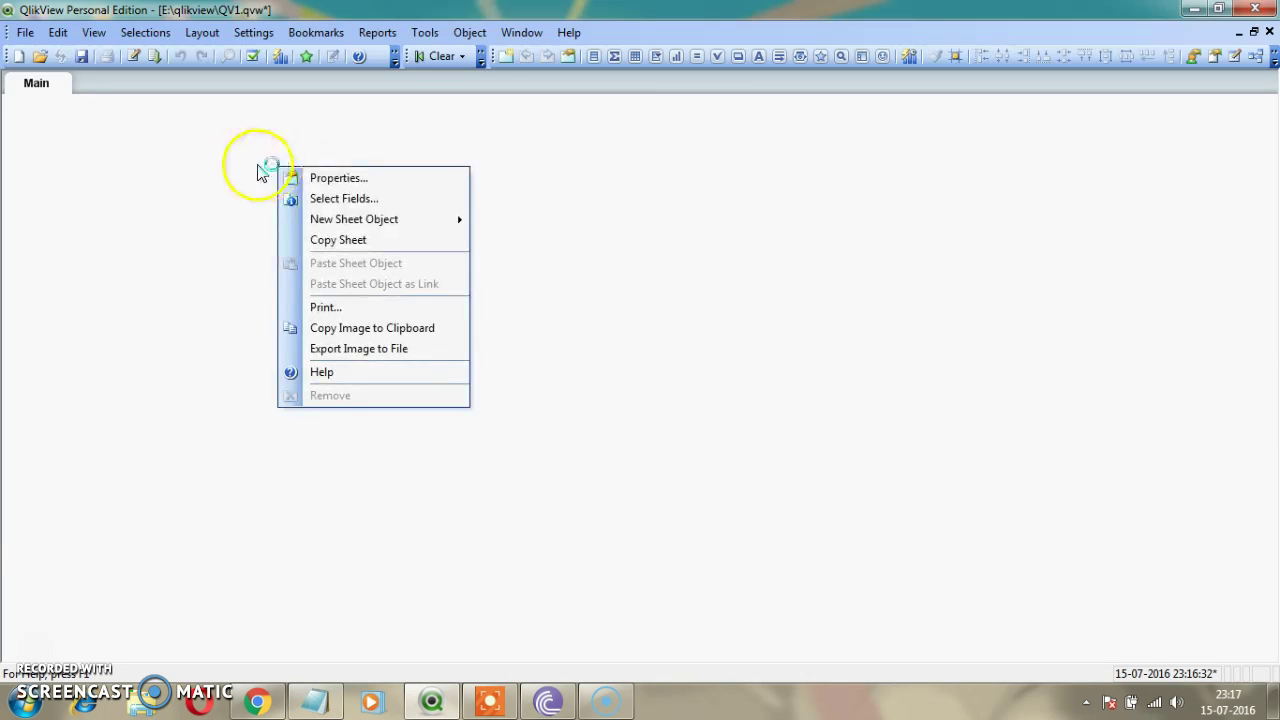
left_click(256, 168)
Start a new table box on the Main sheet titled EMPLOYEE and include all available fields.
right_click(252, 163)
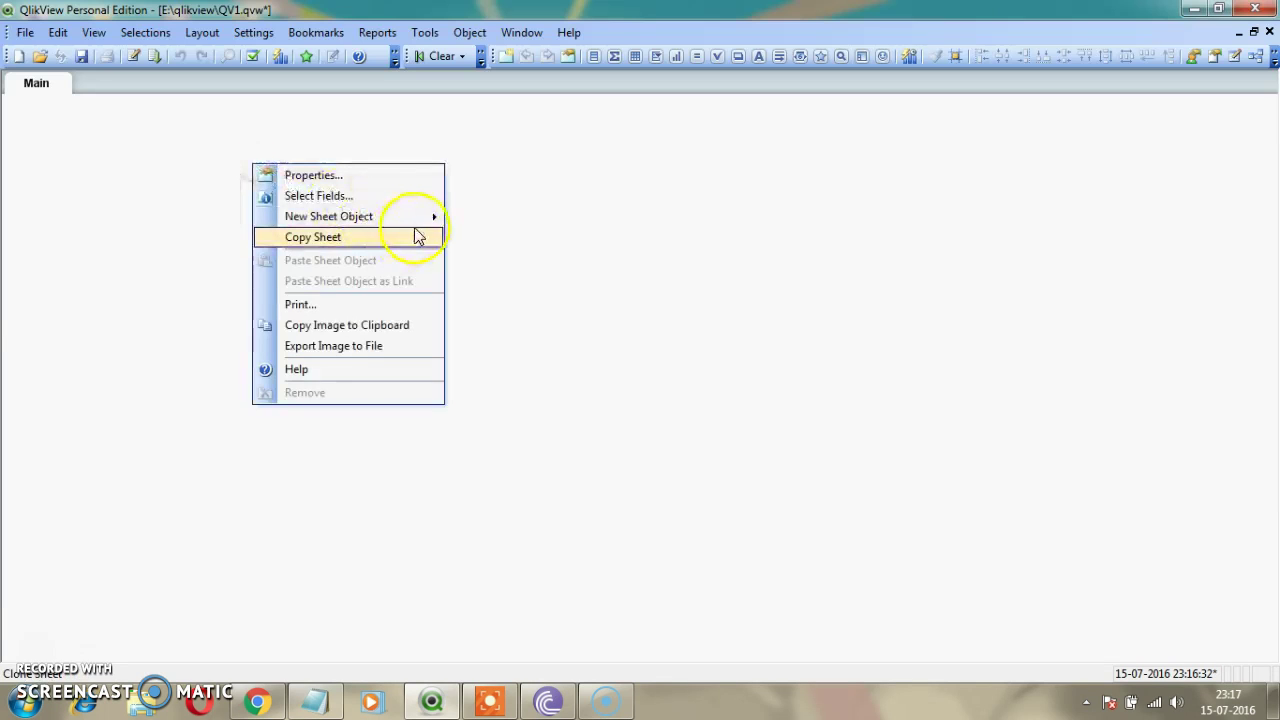
mouse_move(426, 214)
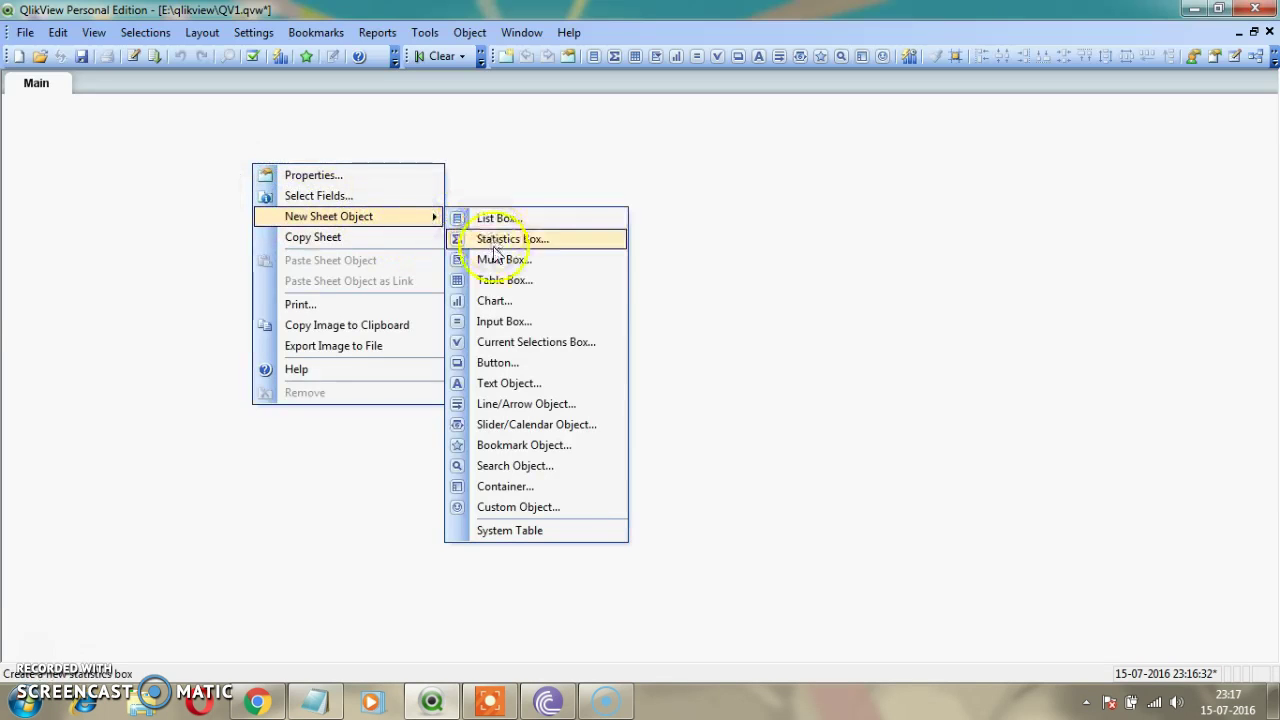
left_click(500, 280)
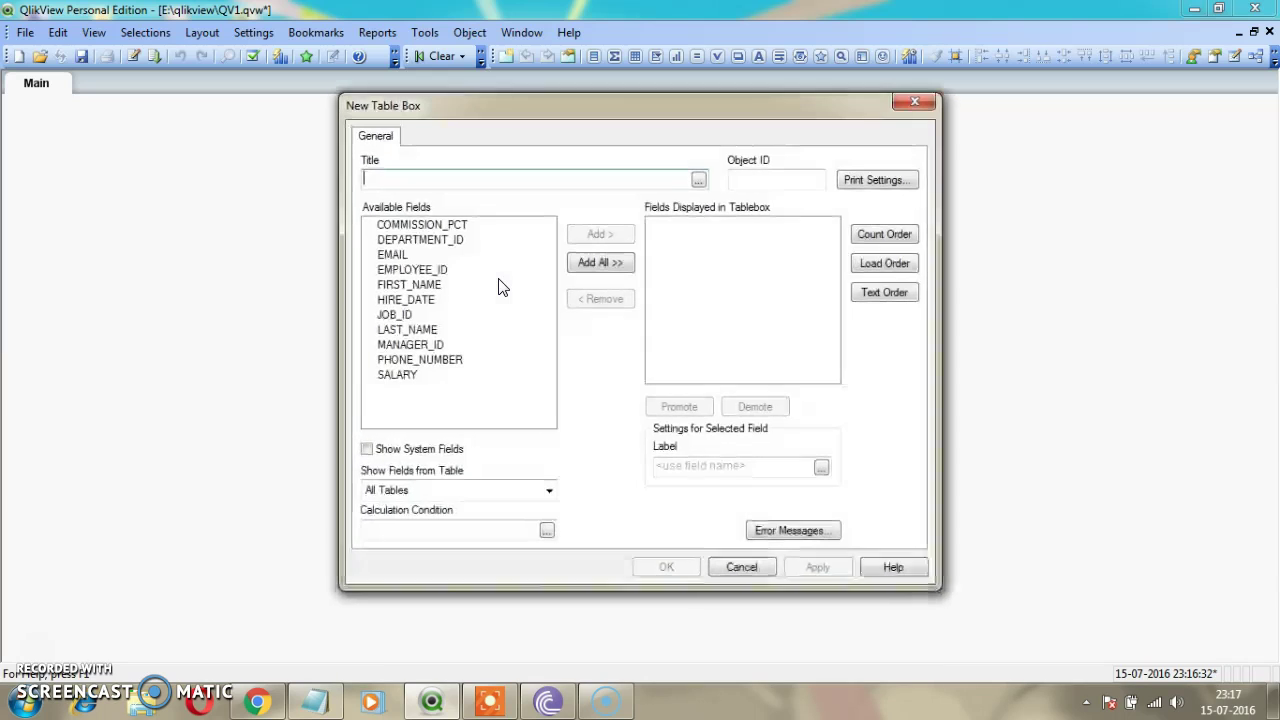
left_click(478, 181)
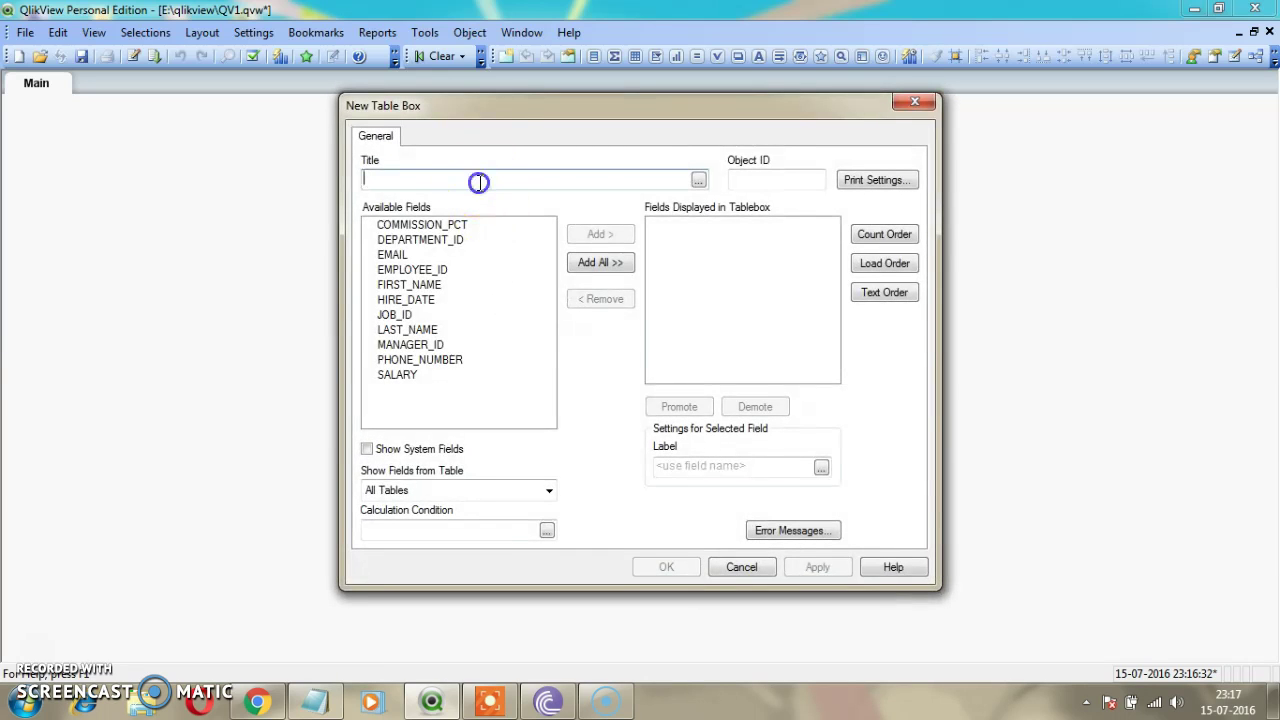
type("EMPLOYEE")
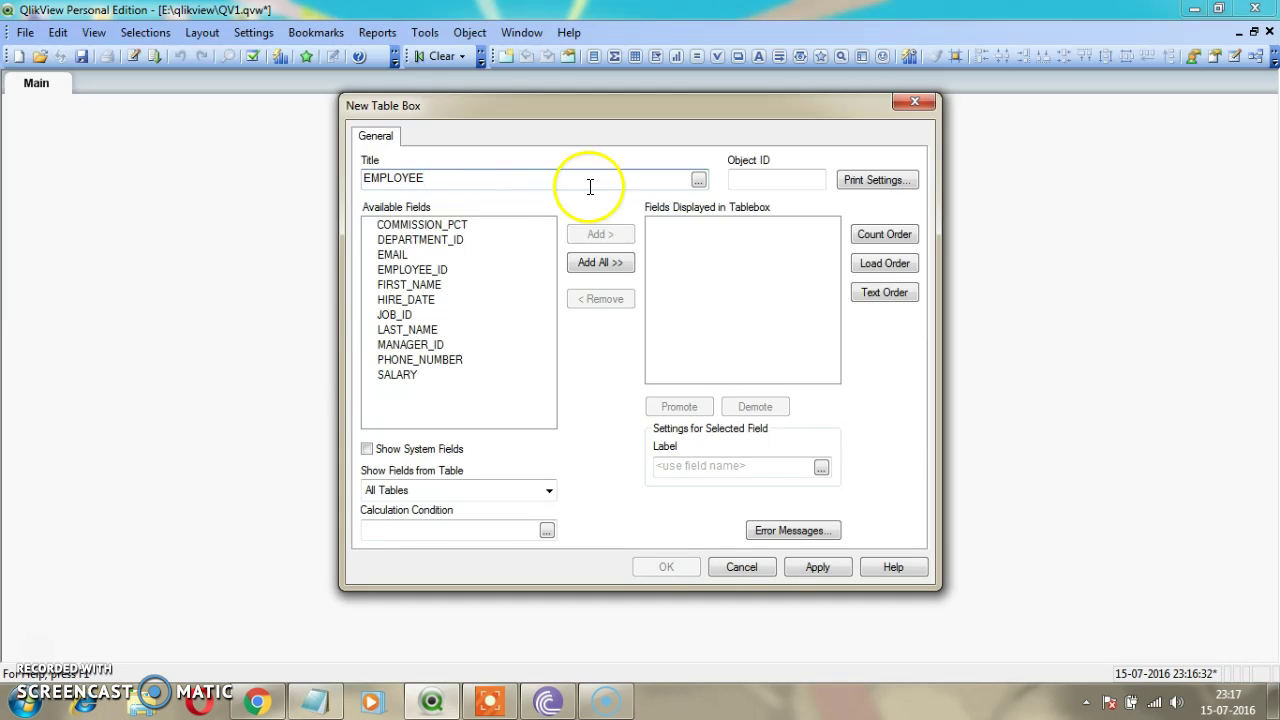
left_click(600, 262)
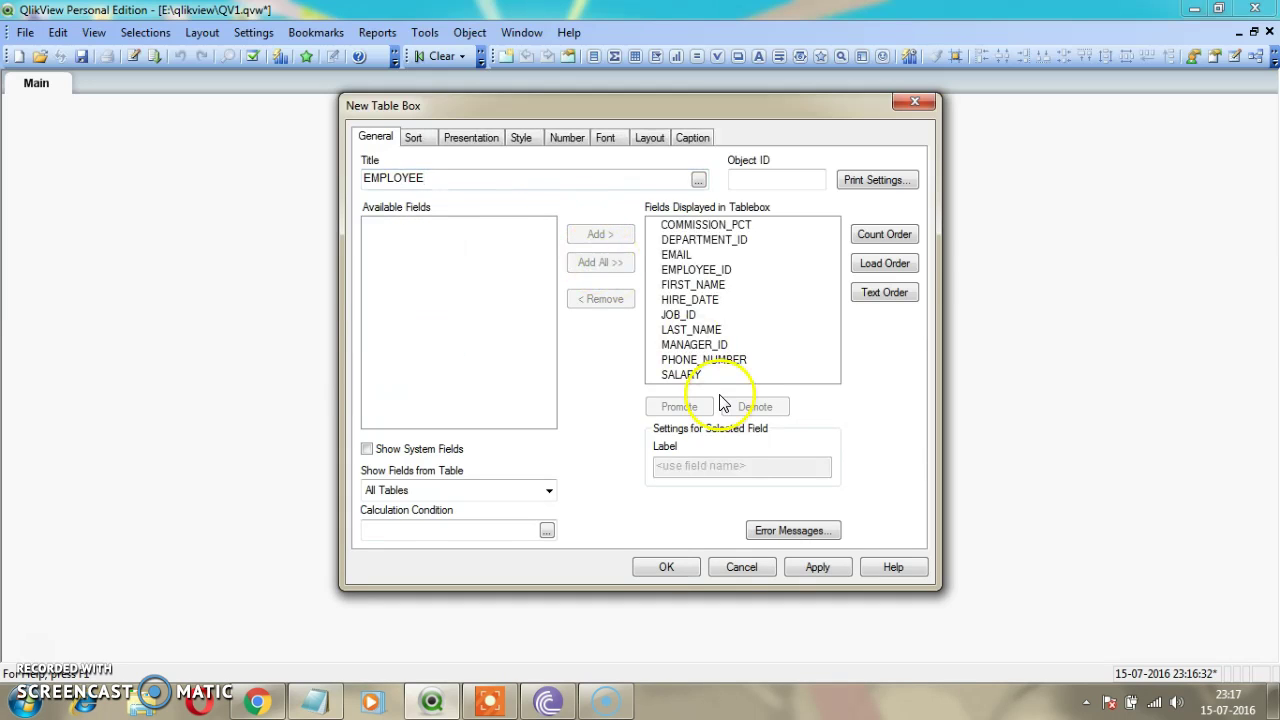
Arrange the displayed fields in load order and create the table box.
left_click(894, 263)
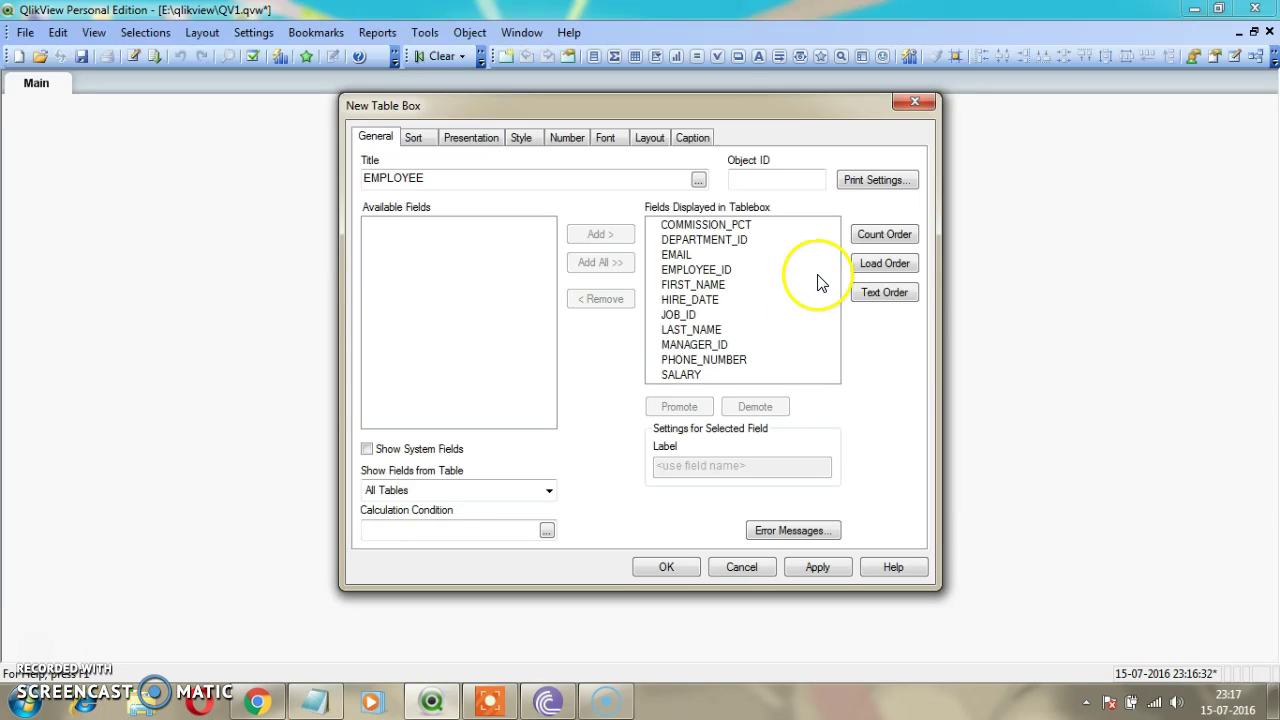
left_click(882, 265)
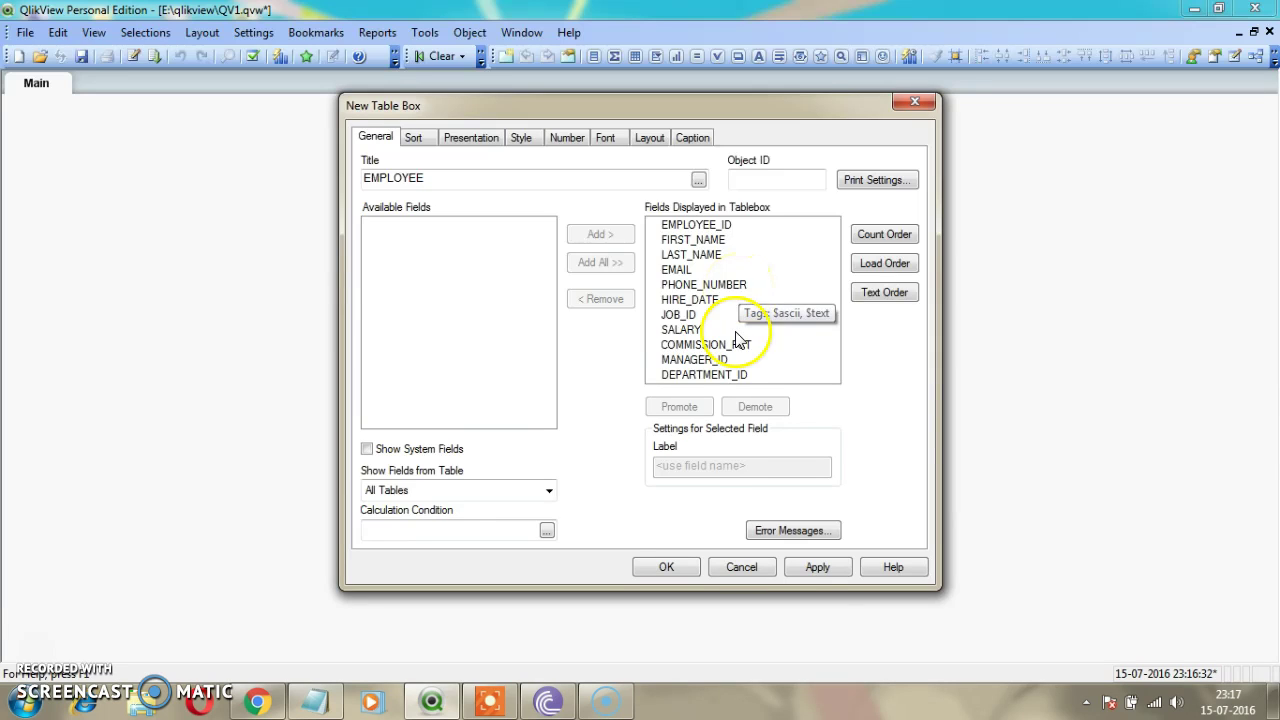
left_click(828, 572)
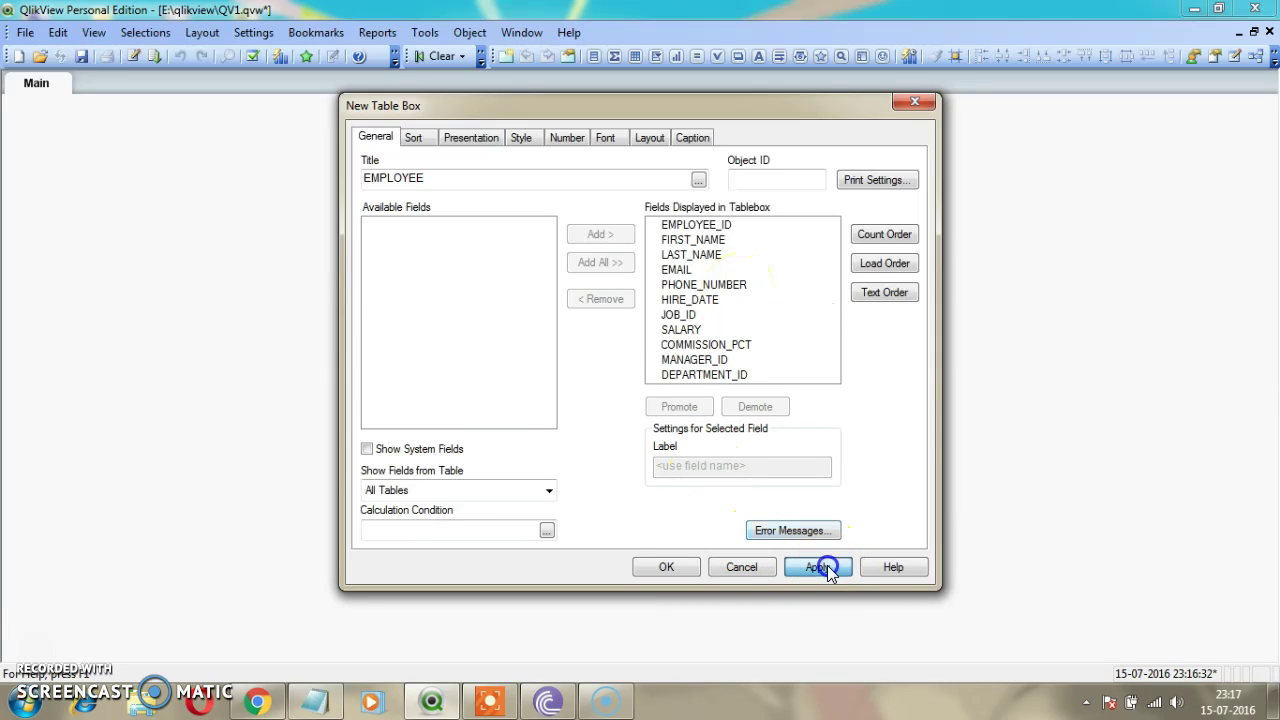
left_click(660, 570)
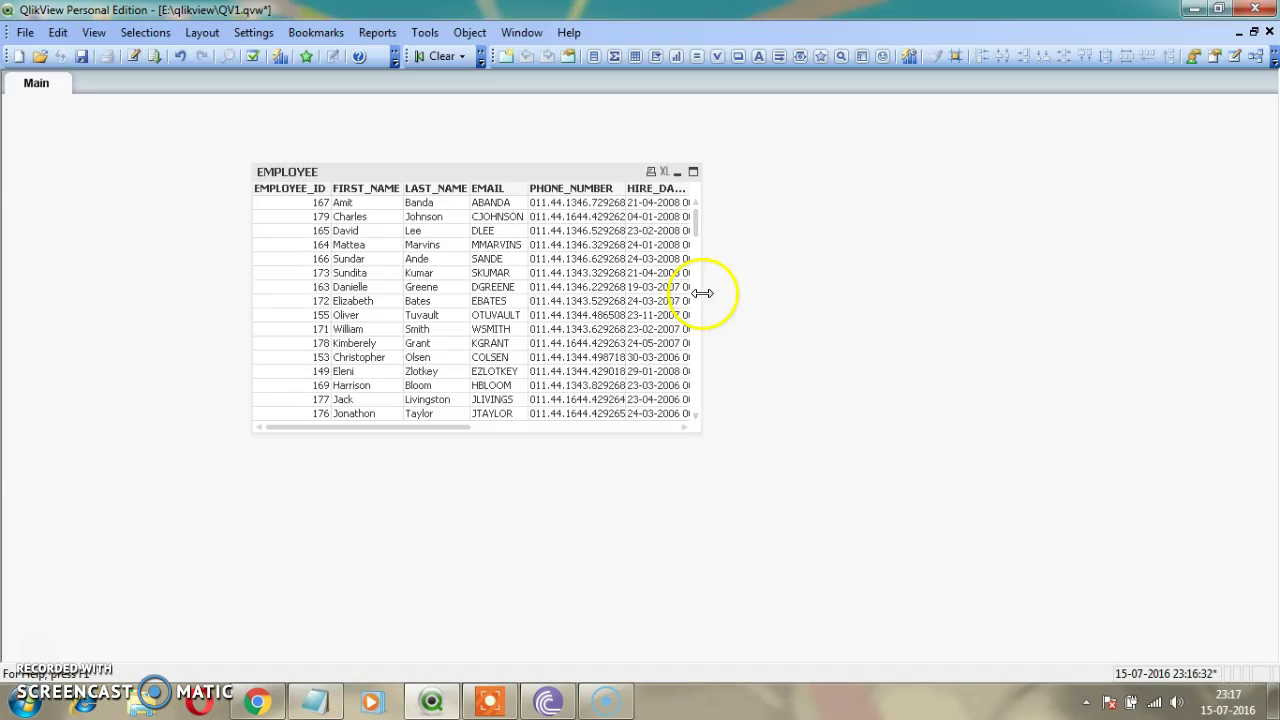
Enlarge the EMPLOYEE table box to fit every column through DEPARTMENT_ID and more rows, and move it toward the sheet's upper-left area.
left_click_drag(702, 293, 1038, 323)
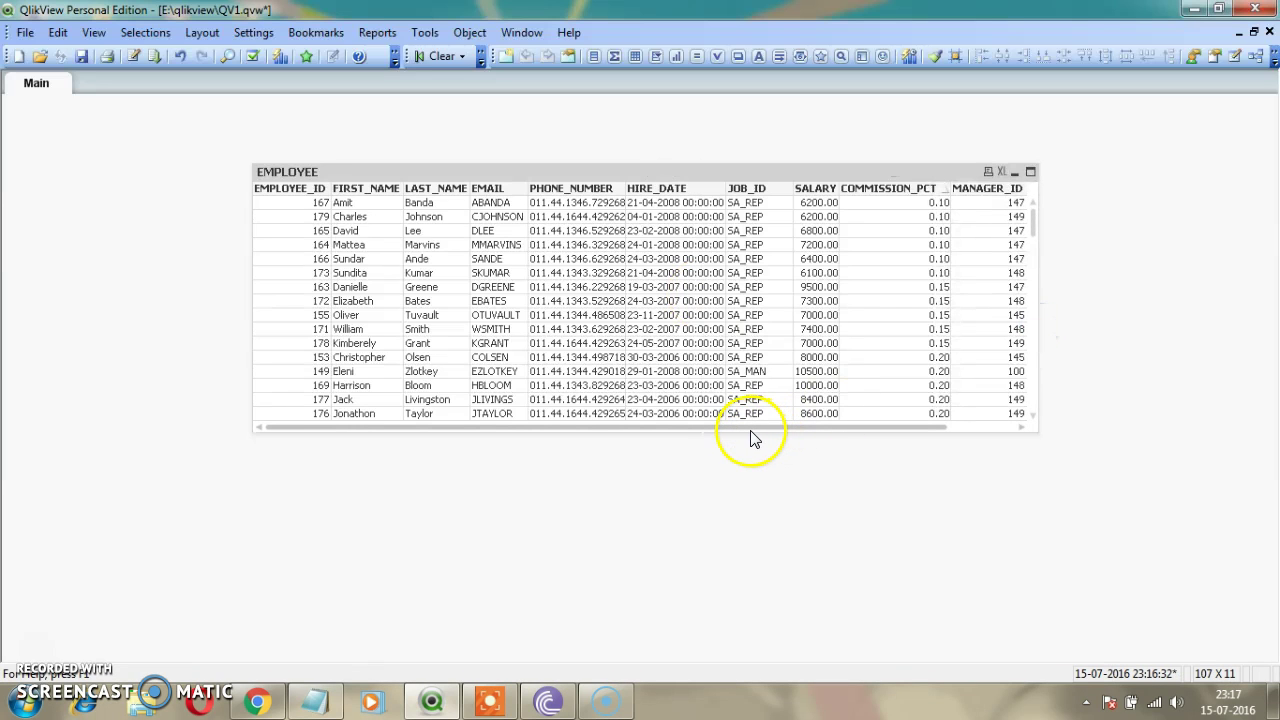
left_click_drag(738, 432, 719, 621)
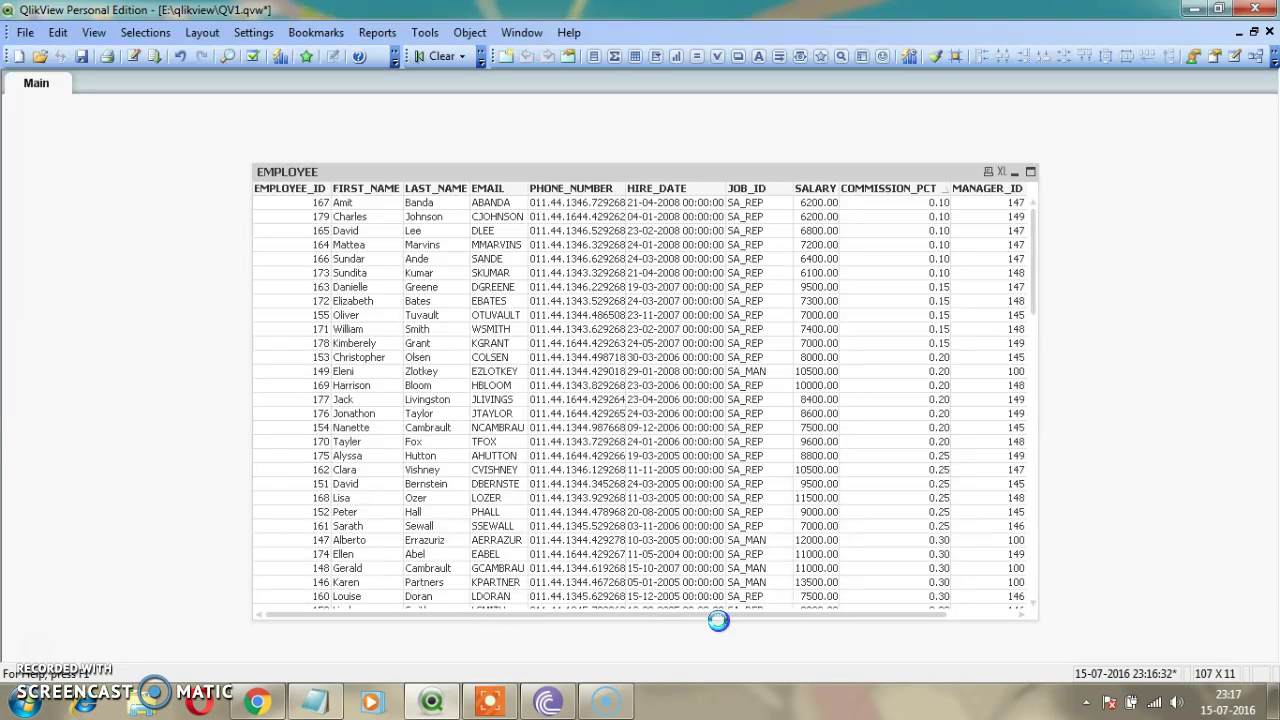
left_click(1034, 366)
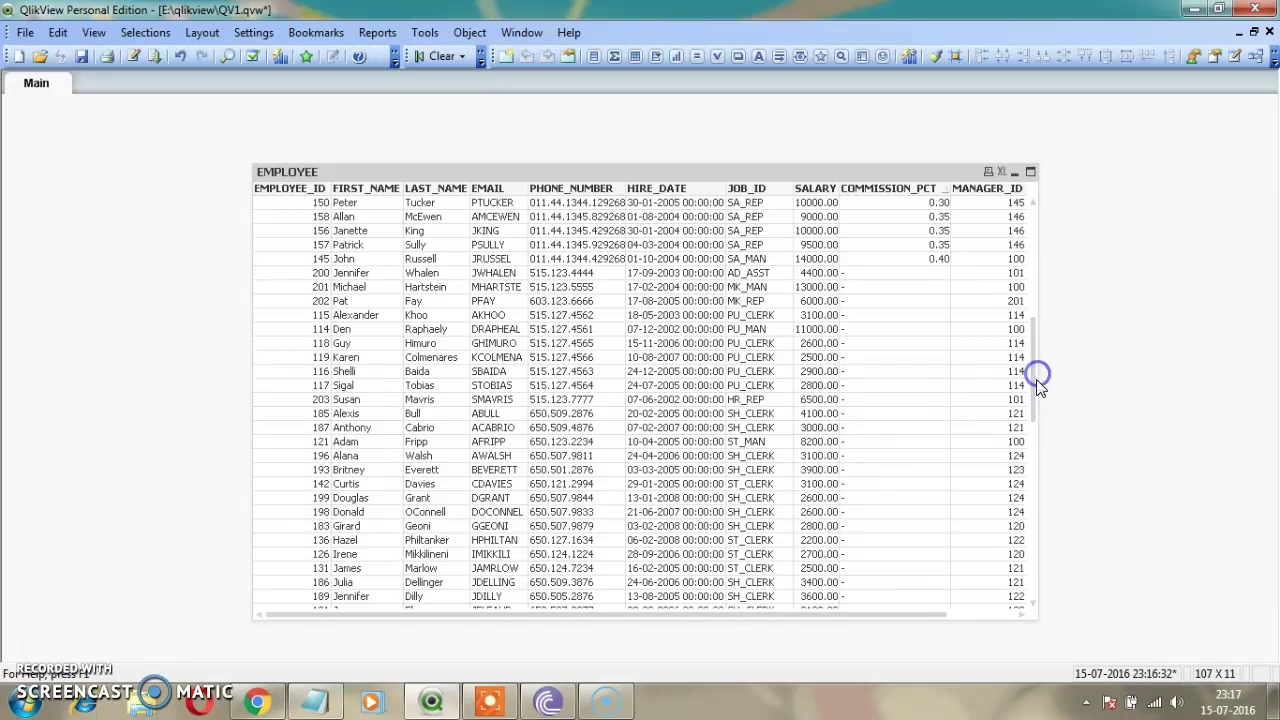
left_click_drag(1040, 282, 1200, 260)
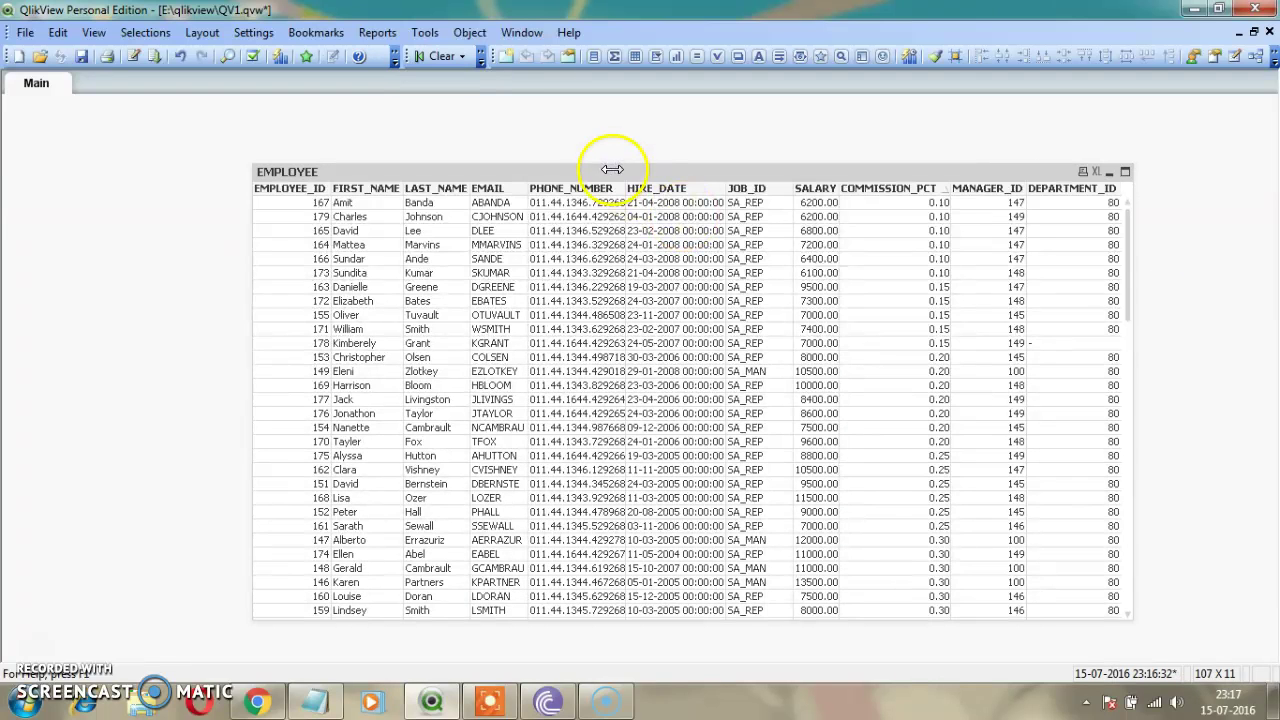
left_click_drag(610, 175, 345, 130)
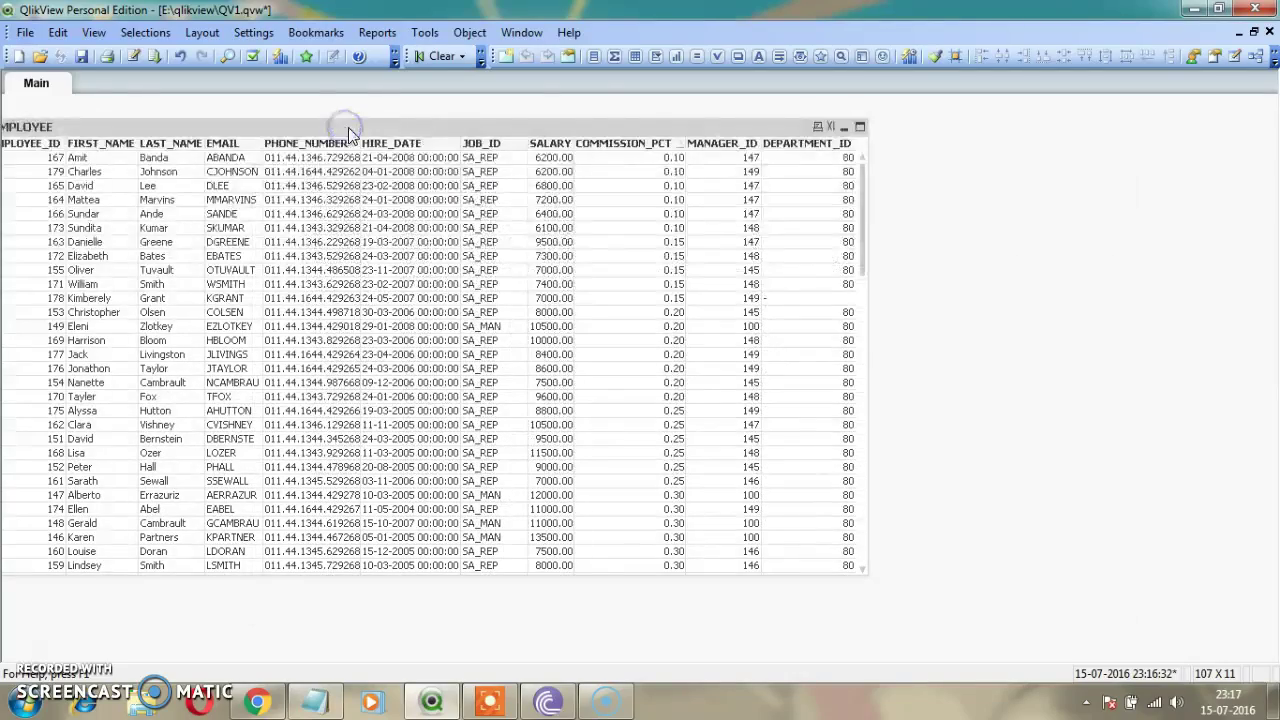
left_click_drag(566, 120, 656, 114)
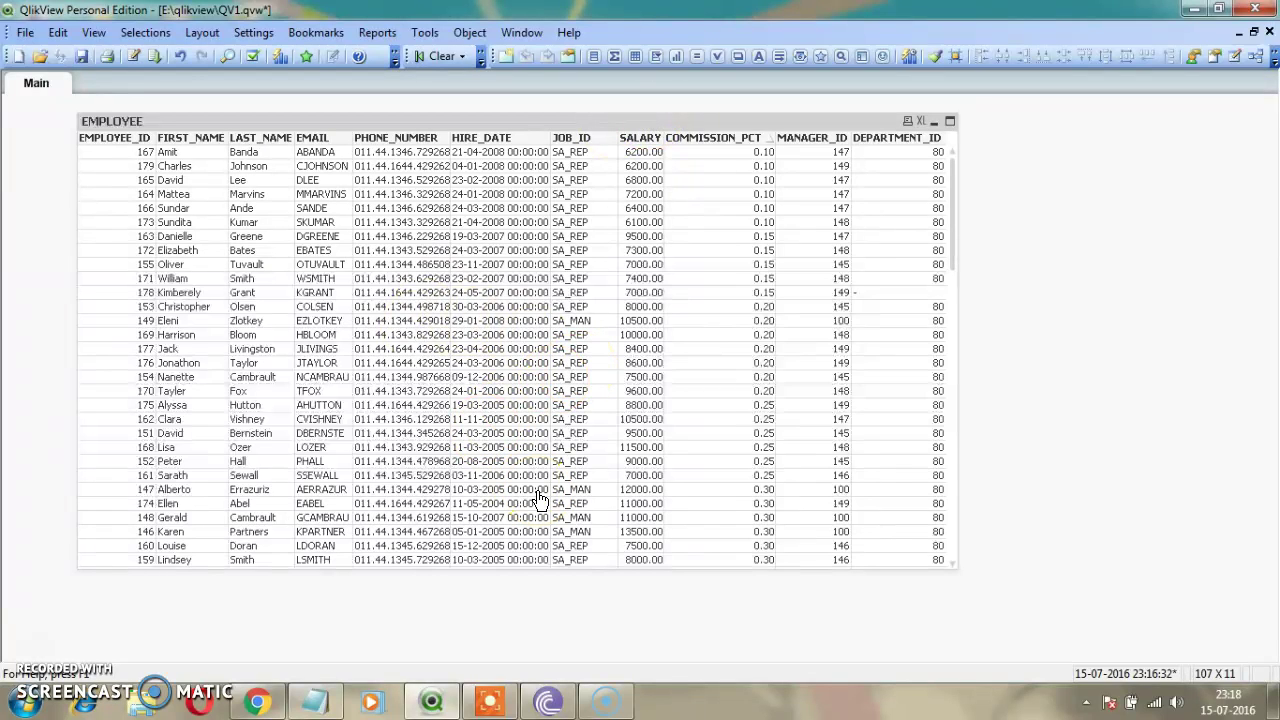
Preview the EMPLOYEES table's records in the table viewer, through to the last columns, and return to the sheet.
key("ctrl+t")
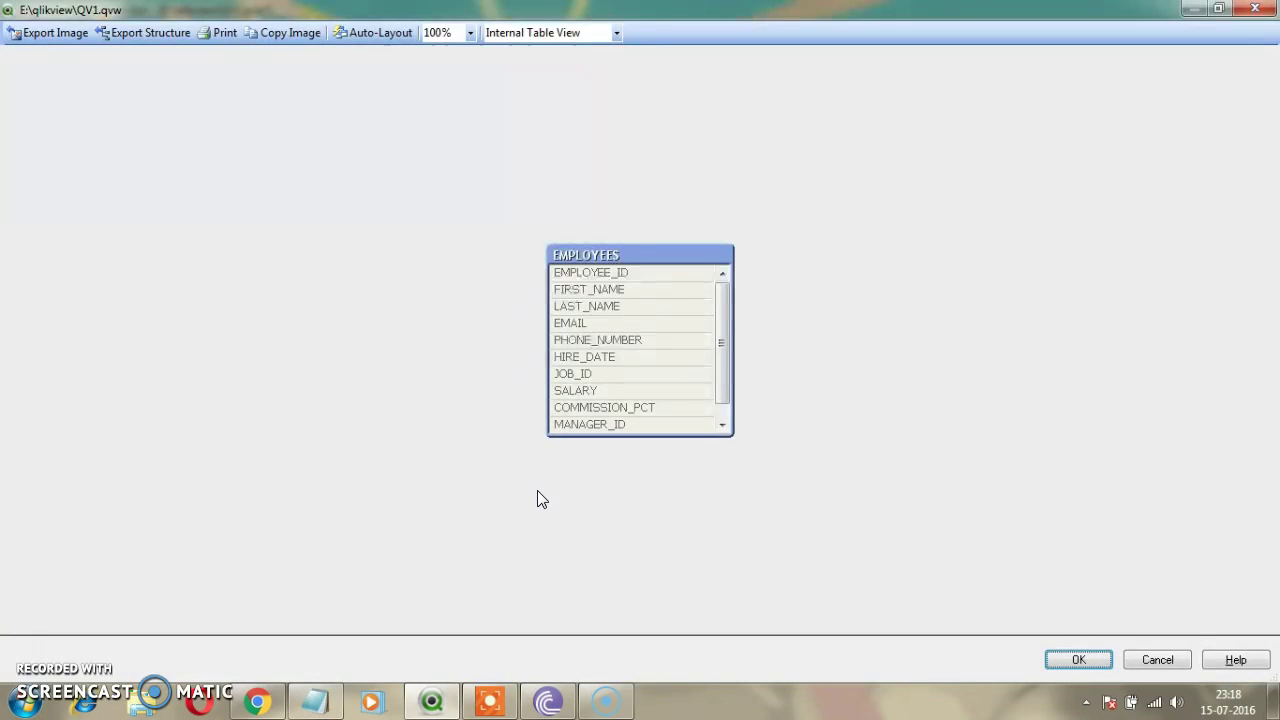
mouse_move(648, 254)
right_click(631, 257)
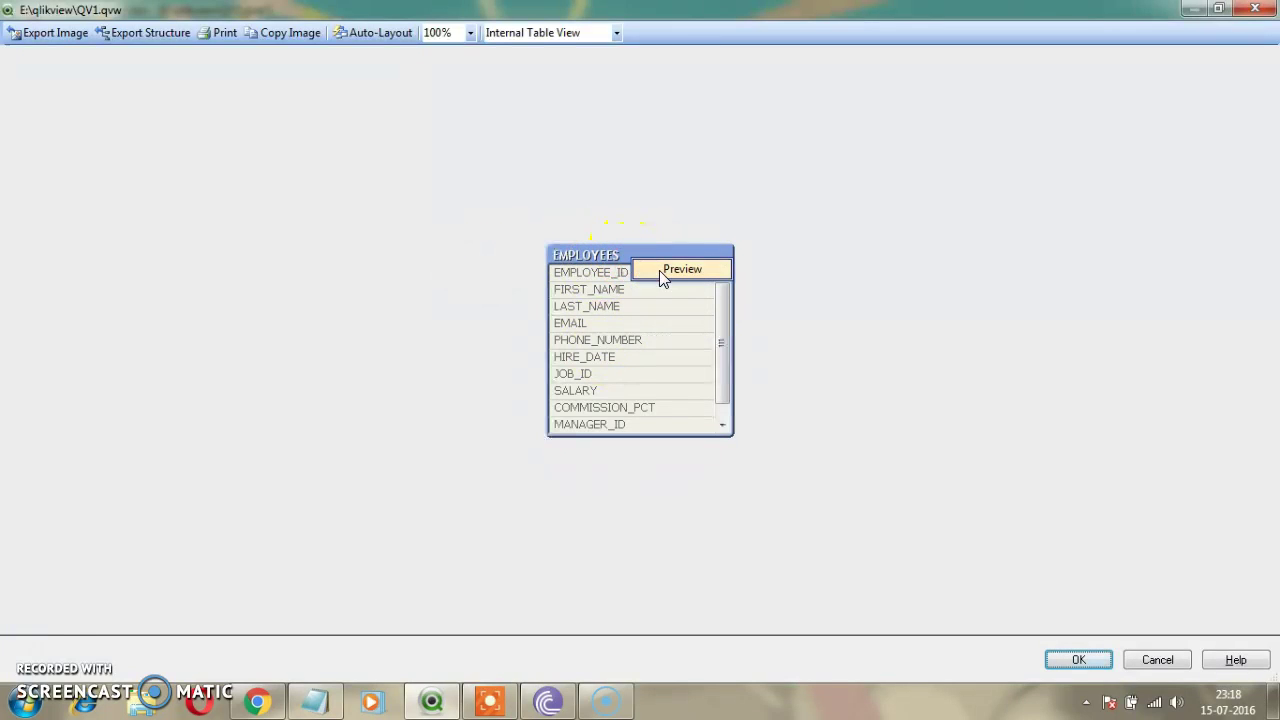
left_click(603, 253)
right_click(603, 255)
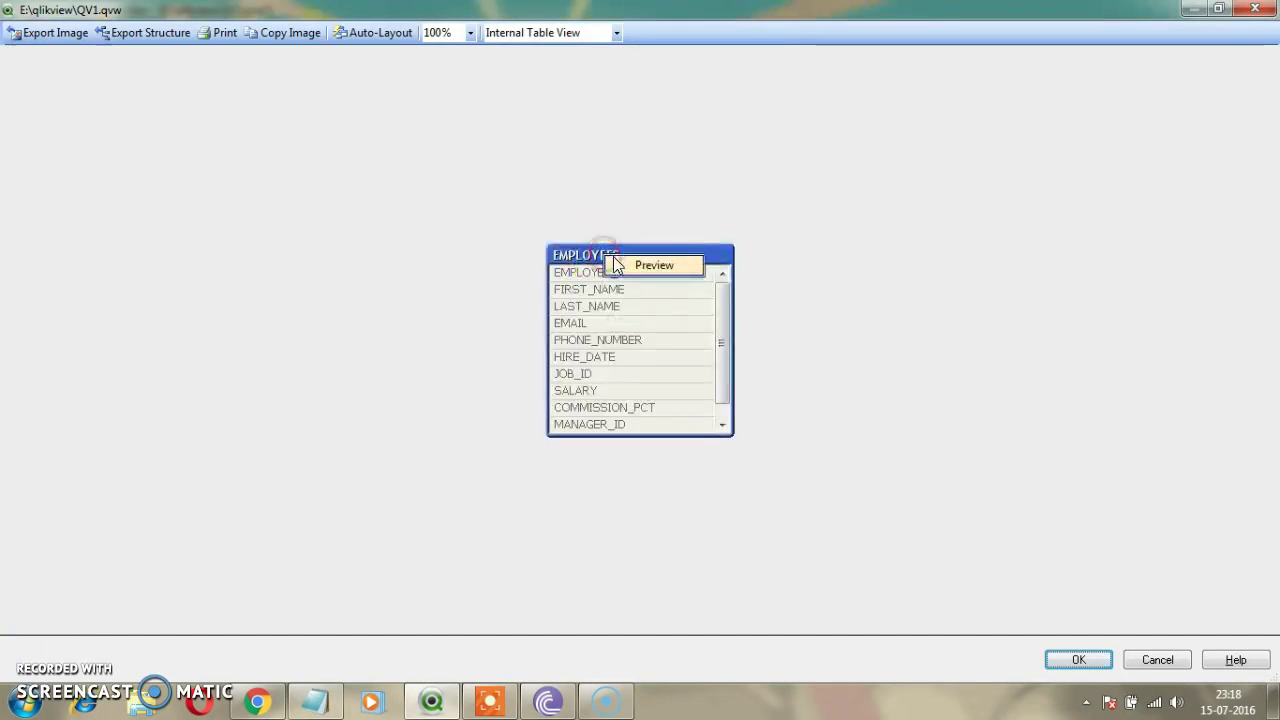
left_click(636, 266)
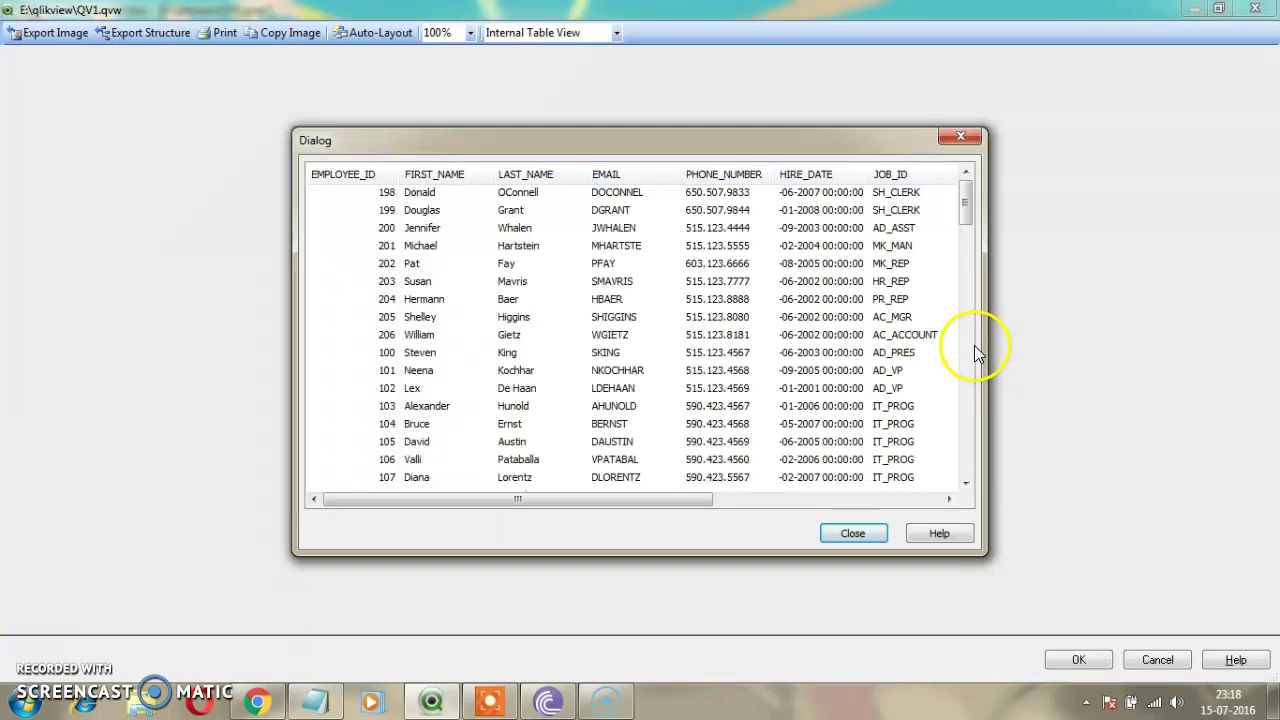
left_click(902, 432)
left_click(886, 502)
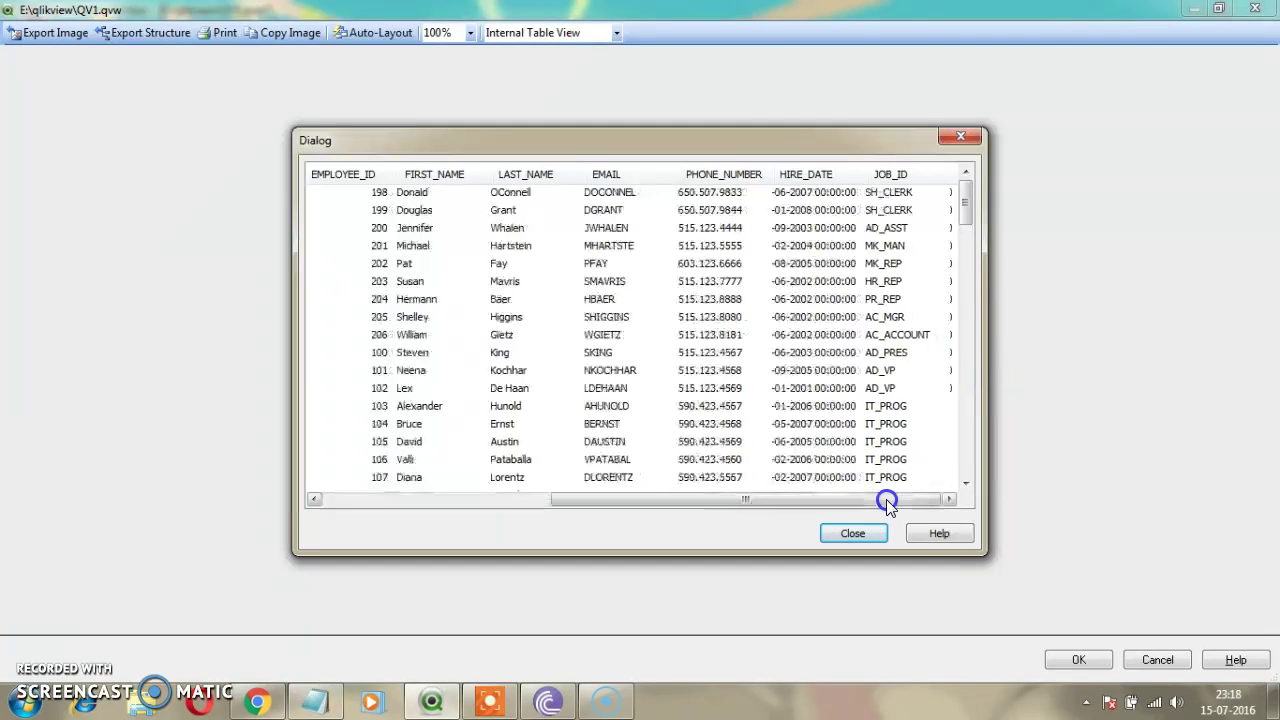
left_click(857, 533)
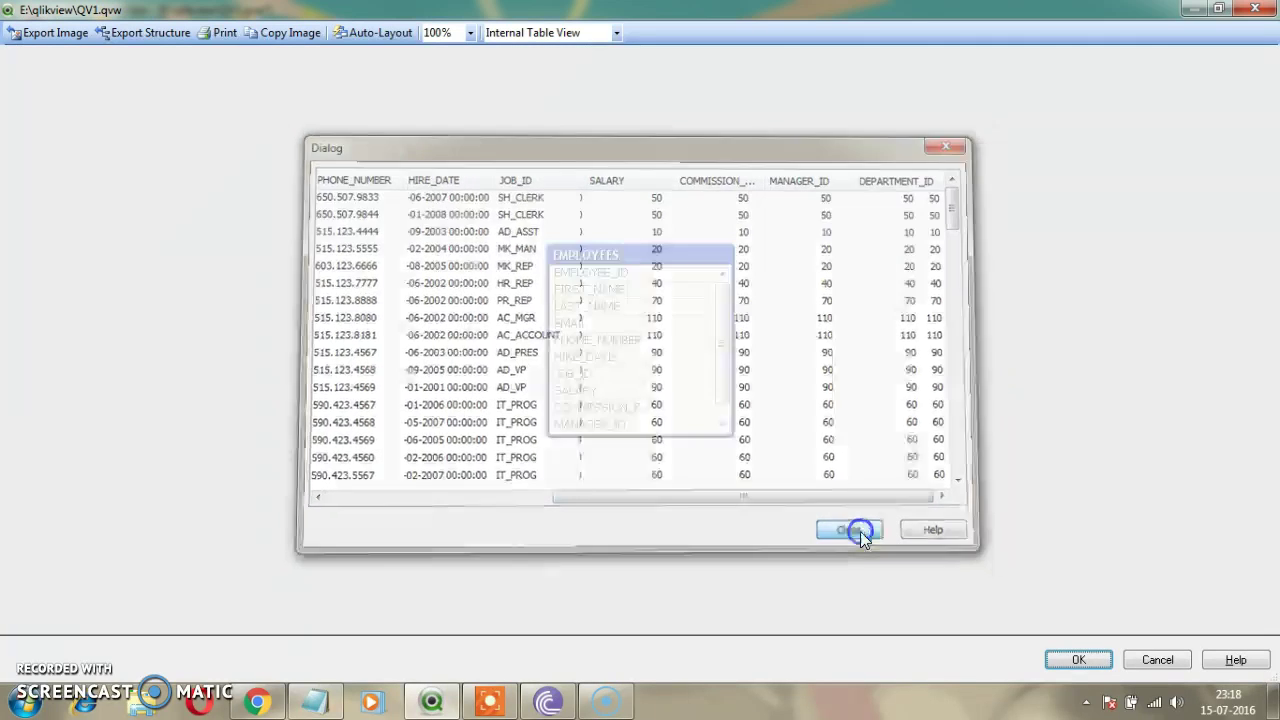
left_click(1089, 662)
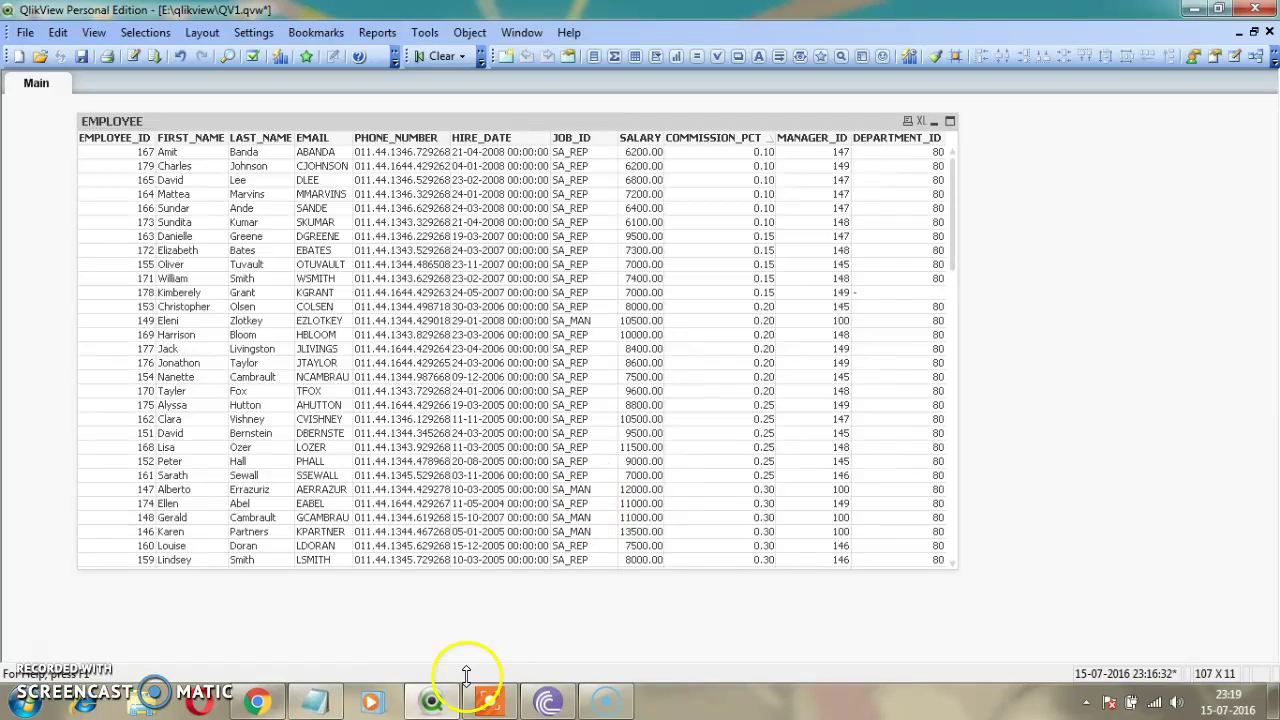
Switch to Notepad, clear all of the old notes and maximize its window.
left_click(315, 700)
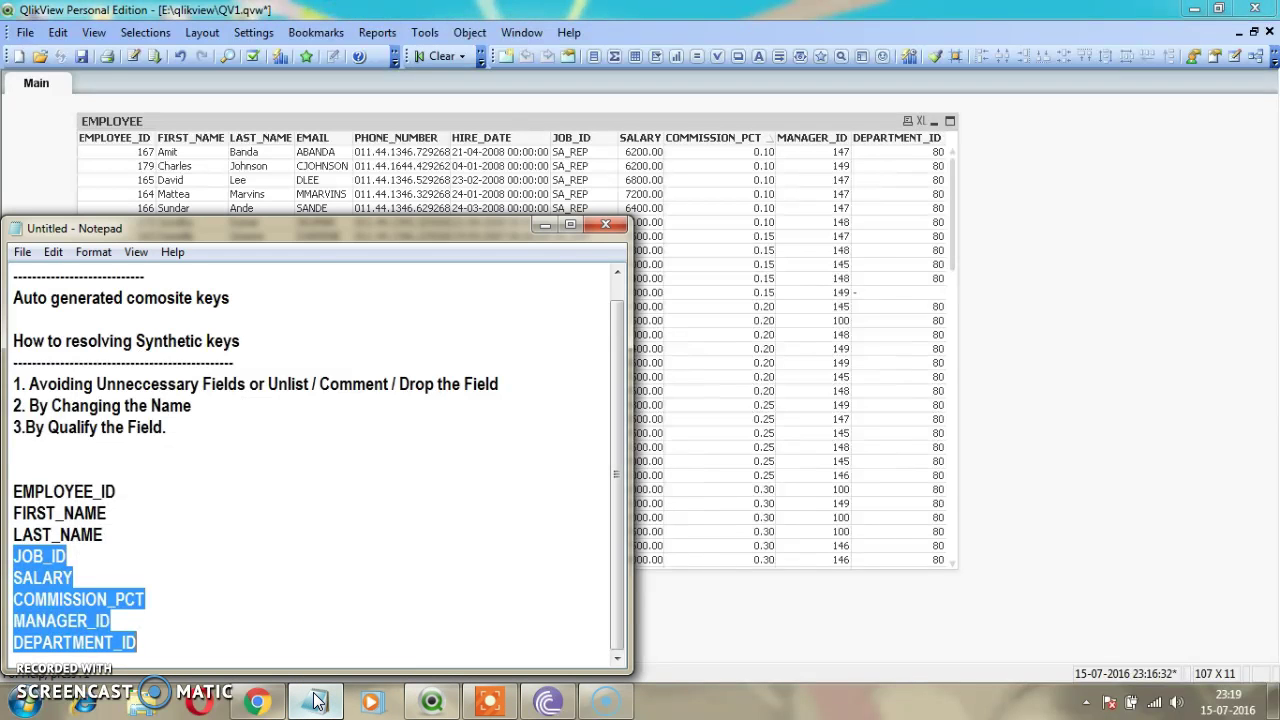
key("ctrl+a")
key("Delete")
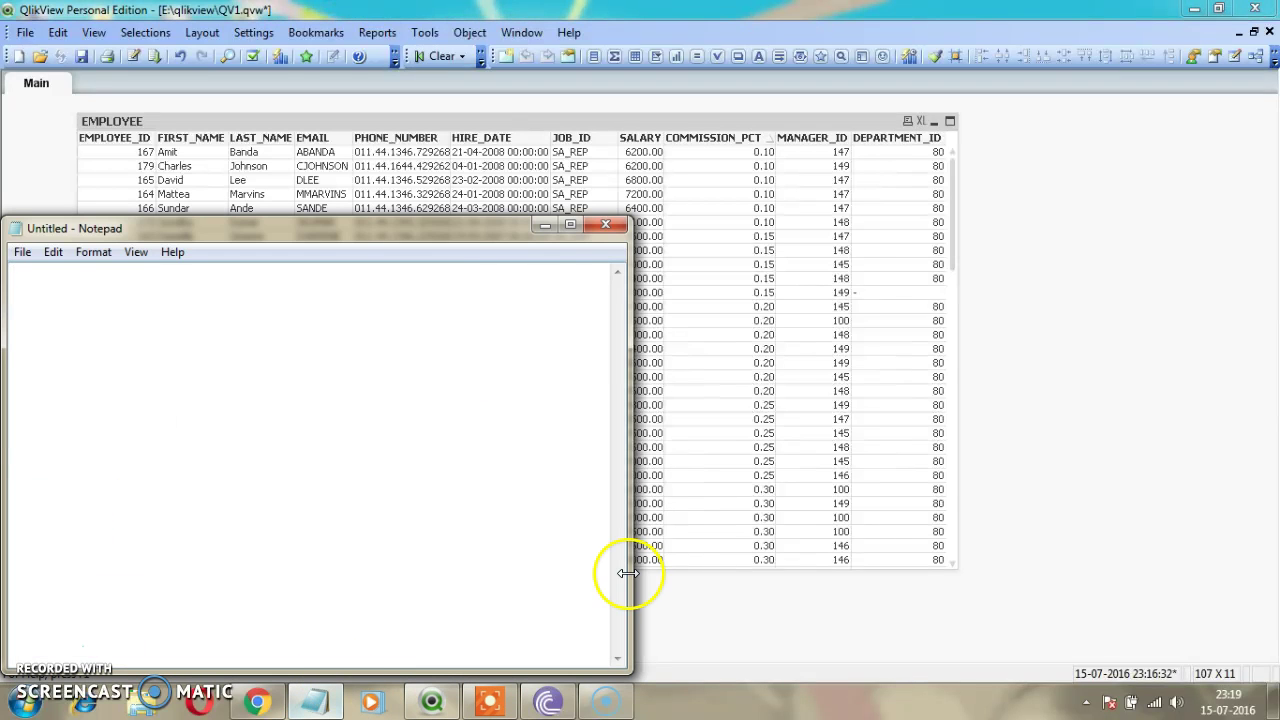
left_click(569, 226)
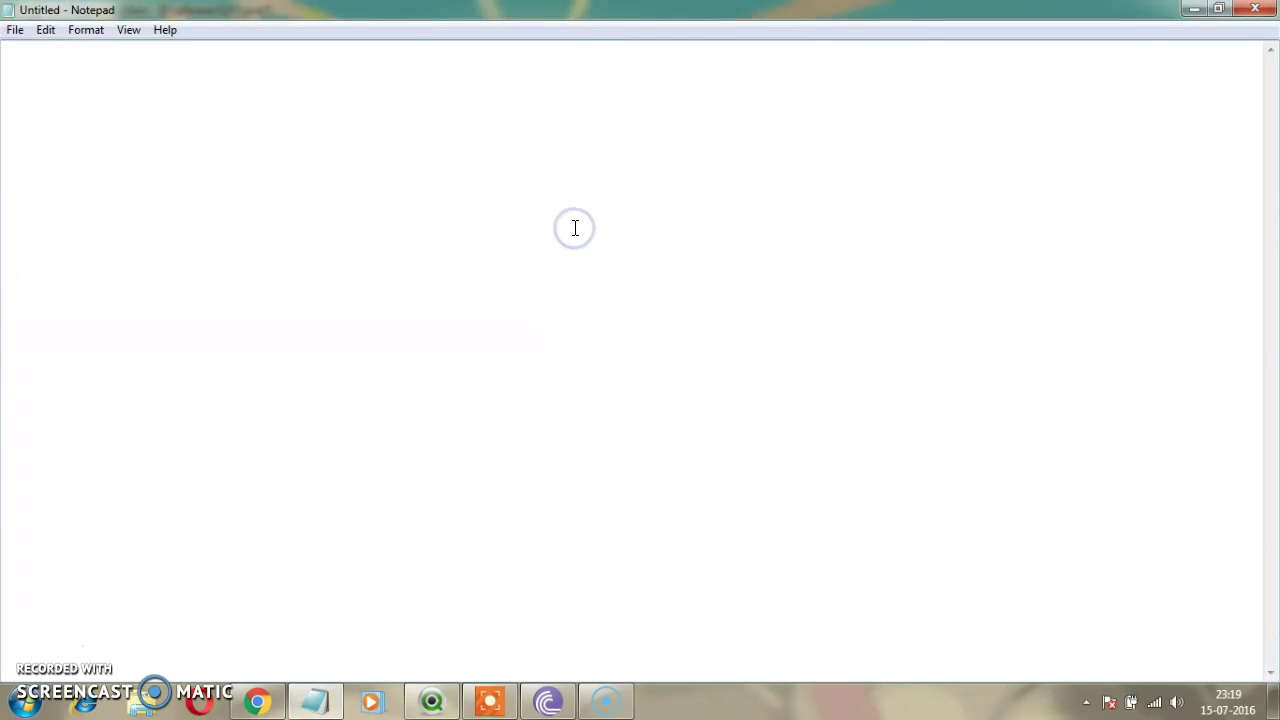